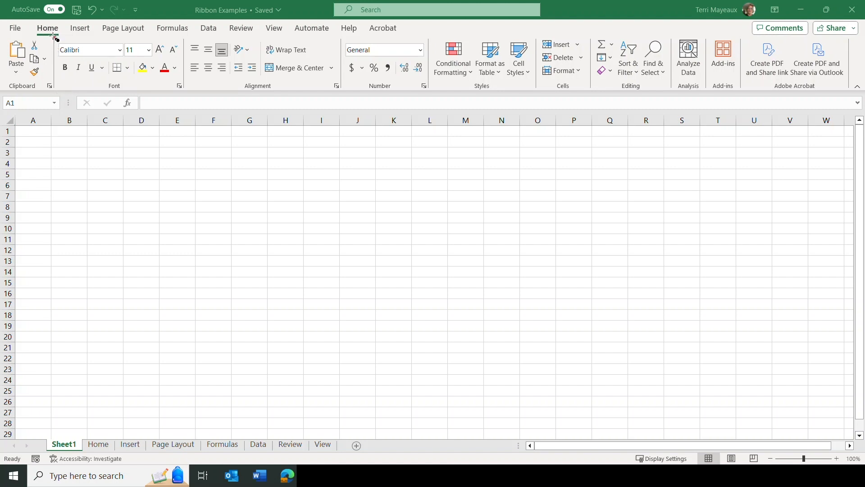
pyautogui.moveTo(54, 38)
pyautogui.mouseDown()
pyautogui.moveTo(85, 80)
pyautogui.moveTo(188, 96)
pyautogui.mouseUp()
pyautogui.moveTo(184, 37)
pyautogui.mouseDown()
pyautogui.moveTo(190, 87)
pyautogui.moveTo(347, 97)
pyautogui.mouseUp()
pyautogui.moveTo(340, 39)
pyautogui.mouseDown()
pyautogui.moveTo(360, 95)
pyautogui.moveTo(434, 96)
pyautogui.mouseUp()
pyautogui.moveTo(430, 33); pyautogui.dragTo(539, 96)
pyautogui.moveTo(537, 30)
pyautogui.mouseDown()
pyautogui.moveTo(548, 92)
pyautogui.moveTo(596, 94)
pyautogui.mouseUp()
pyautogui.moveTo(591, 33)
pyautogui.mouseDown()
pyautogui.moveTo(603, 87)
pyautogui.moveTo(676, 96)
pyautogui.mouseUp()
# - On the Home sheet, copy the number in cell A2 and paste it into C2
pyautogui.click(97, 445)
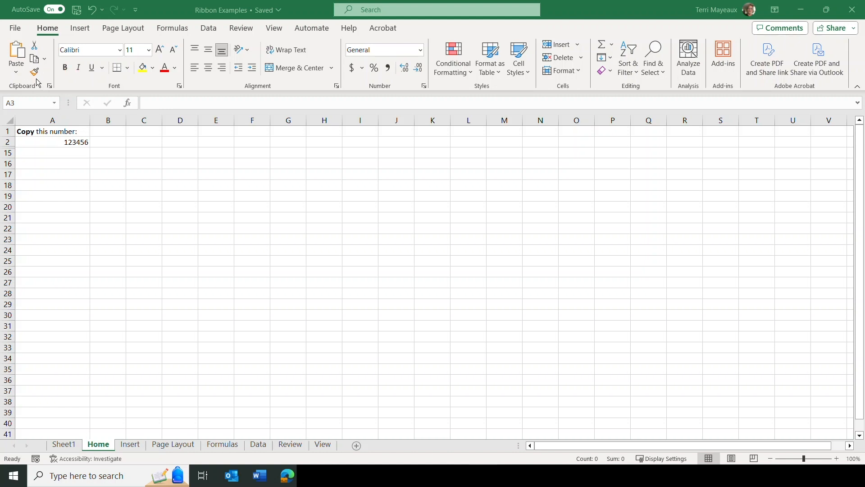
pyautogui.click(58, 142)
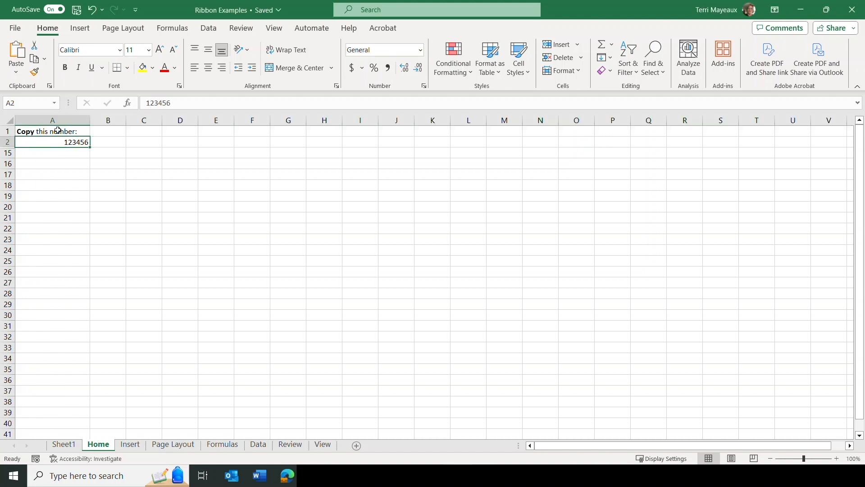
pyautogui.click(36, 58)
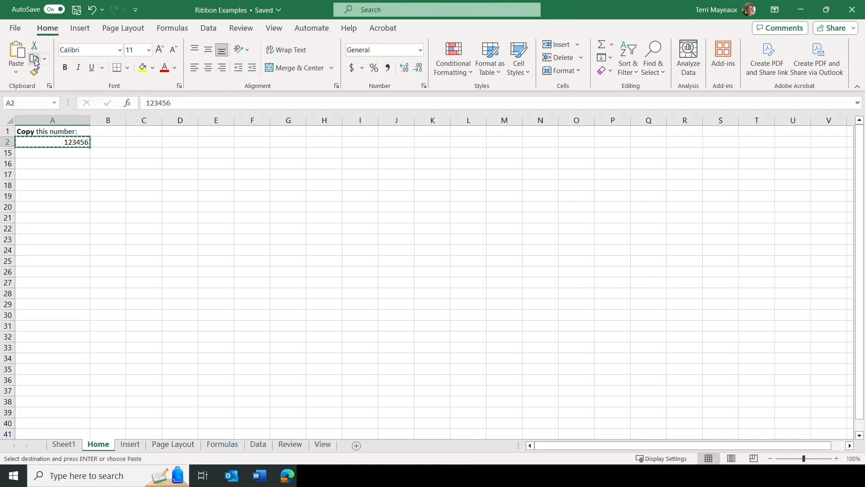
pyautogui.click(140, 142)
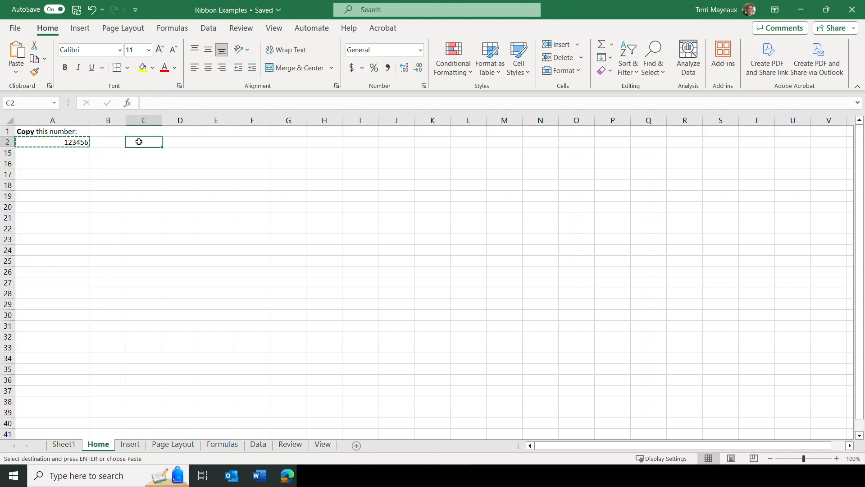
pyautogui.click(18, 52)
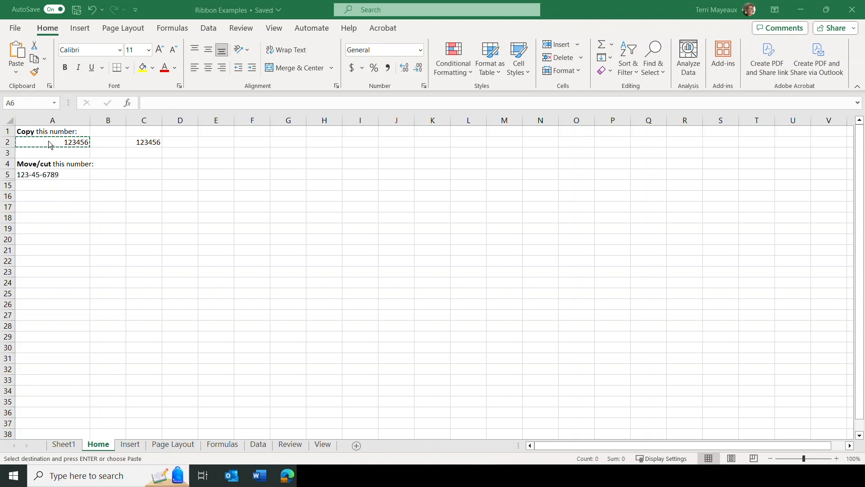
# - Move the number in cell A5 to C5 by cutting and pasting it
pyautogui.click(36, 175)
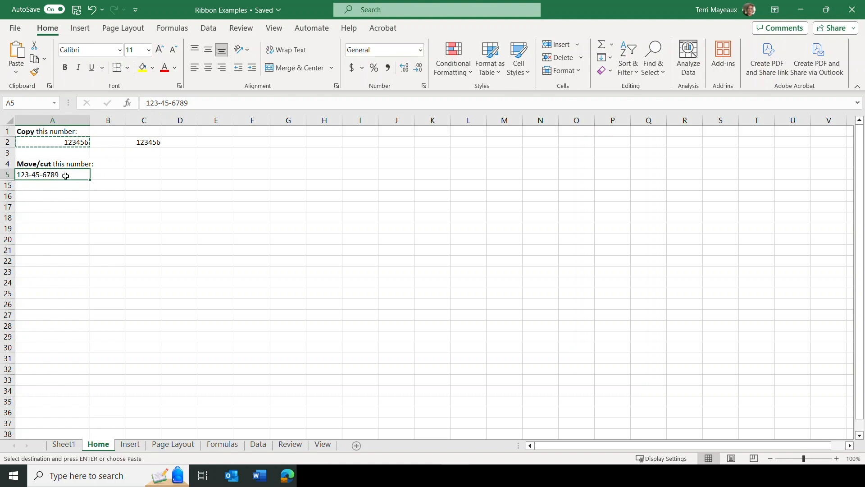
pyautogui.click(35, 45)
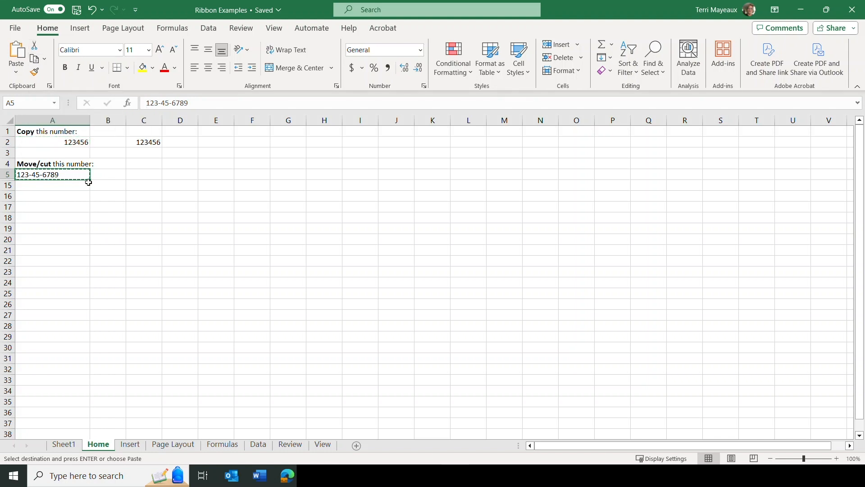
pyautogui.click(147, 174)
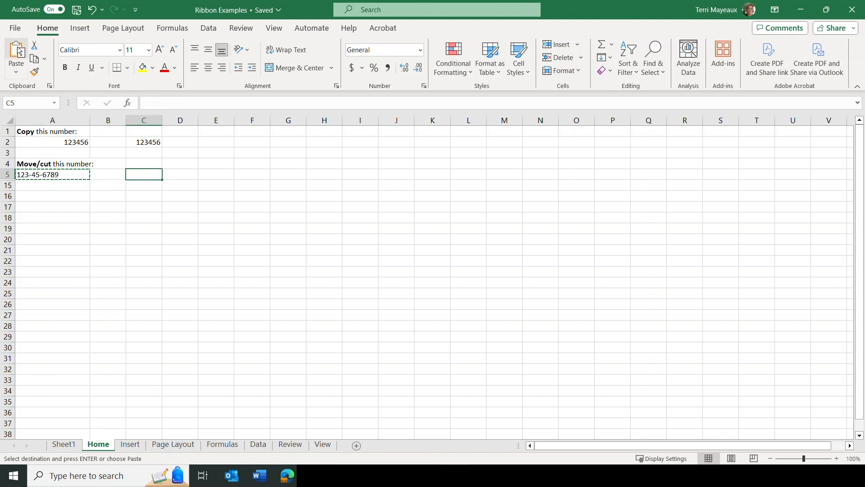
pyautogui.hotkey('ctrl', 'v')
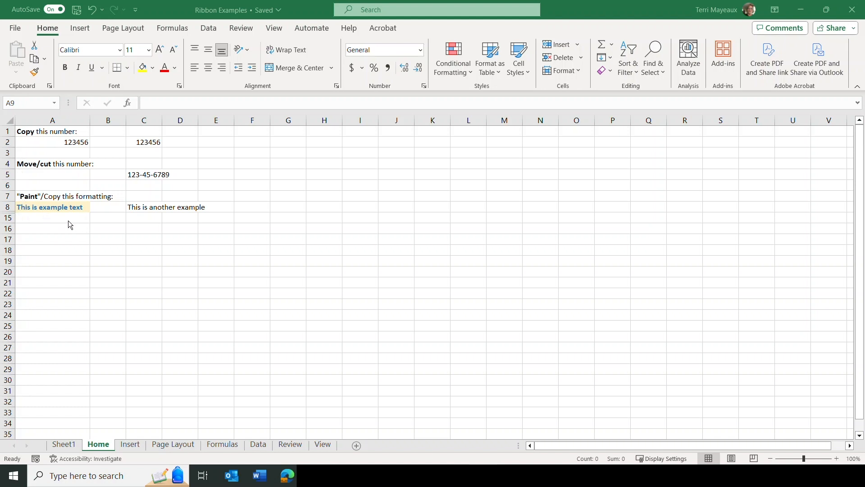
# - Copy the formatting of cell A8 onto the text in C8 with Format Painter
pyautogui.click(41, 208)
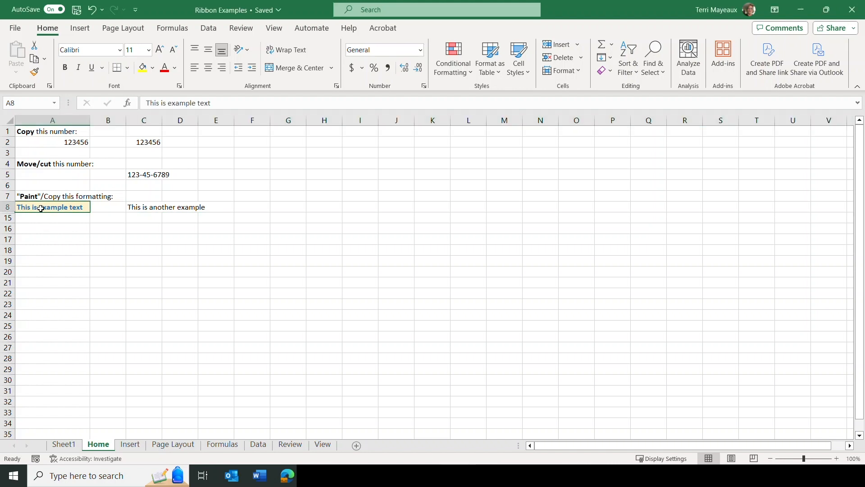
pyautogui.click(34, 72)
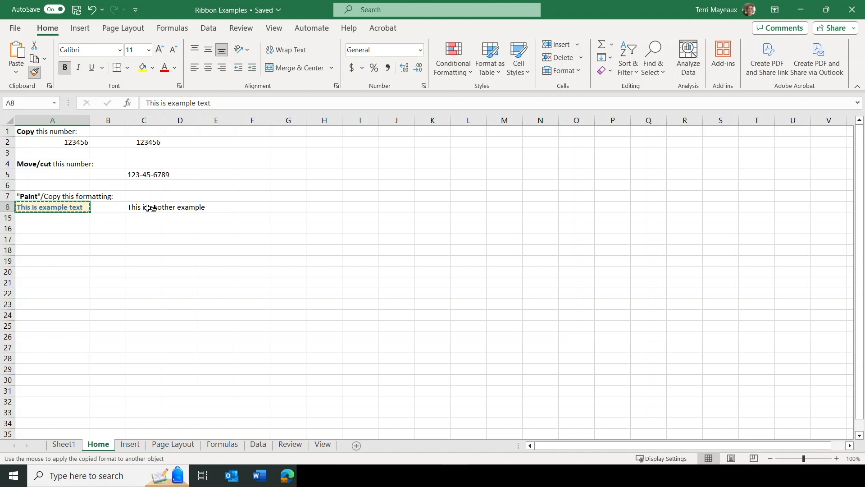
pyautogui.click(148, 208)
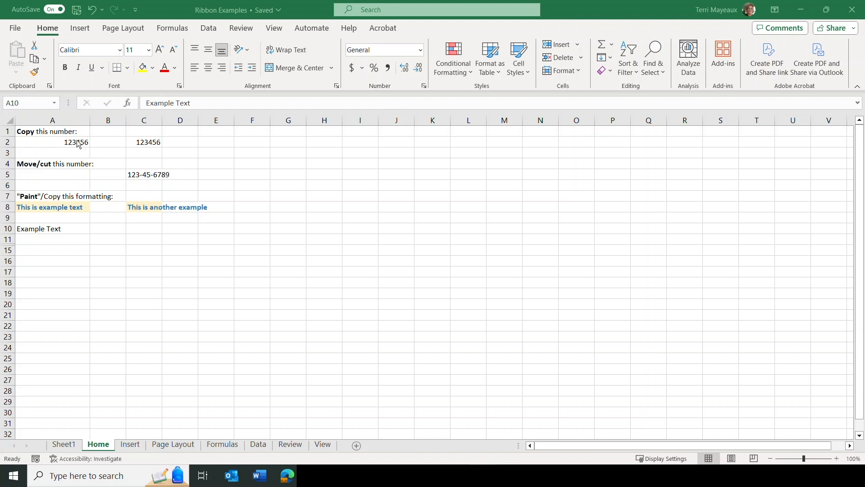
# - Set the font of "Example Text" in cell A10 to Aharoni and its size to 22, trying sizes 20 and 24 on the way
pyautogui.click(37, 228)
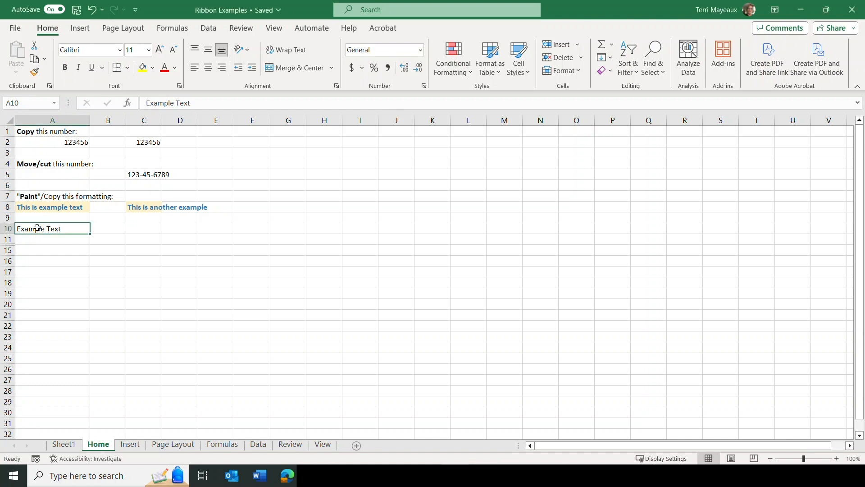
pyautogui.click(120, 50)
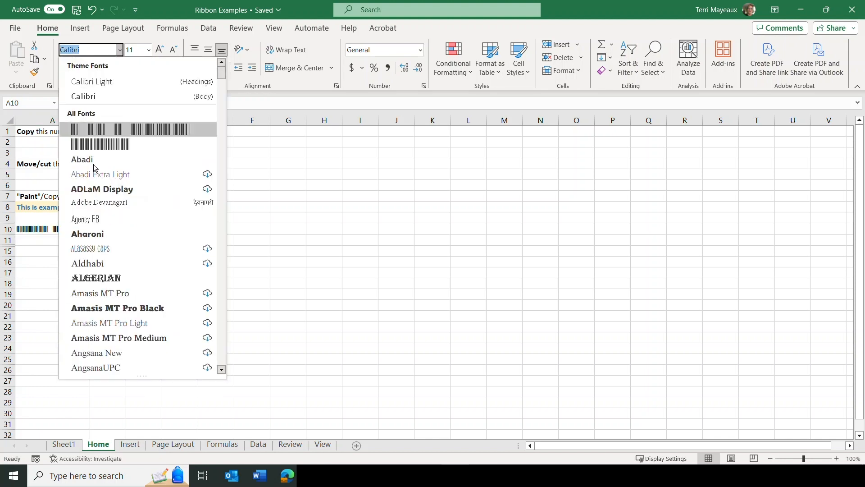
pyautogui.click(88, 233)
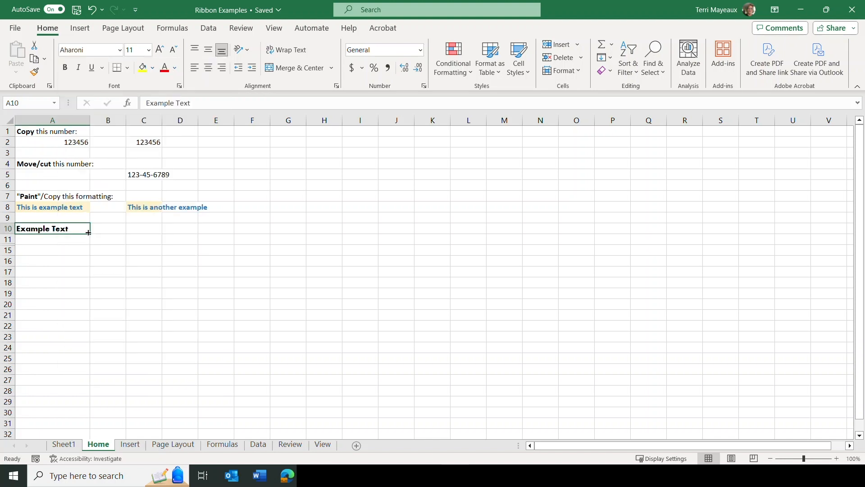
pyautogui.click(149, 50)
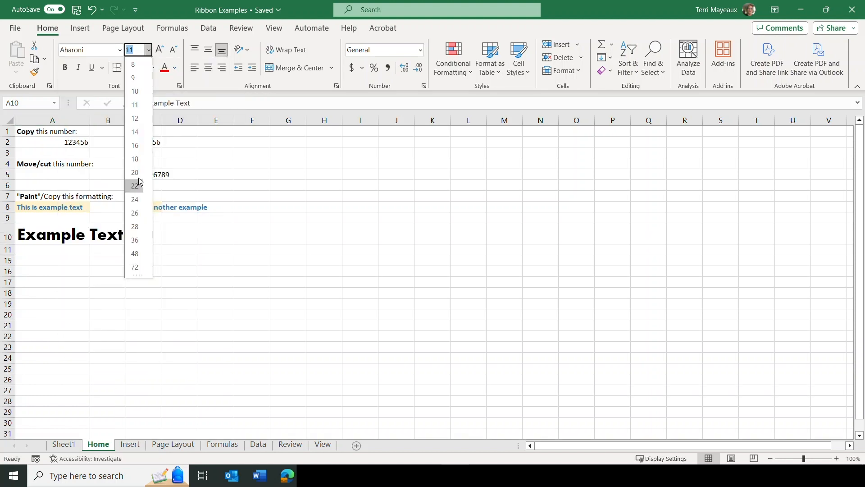
pyautogui.click(135, 173)
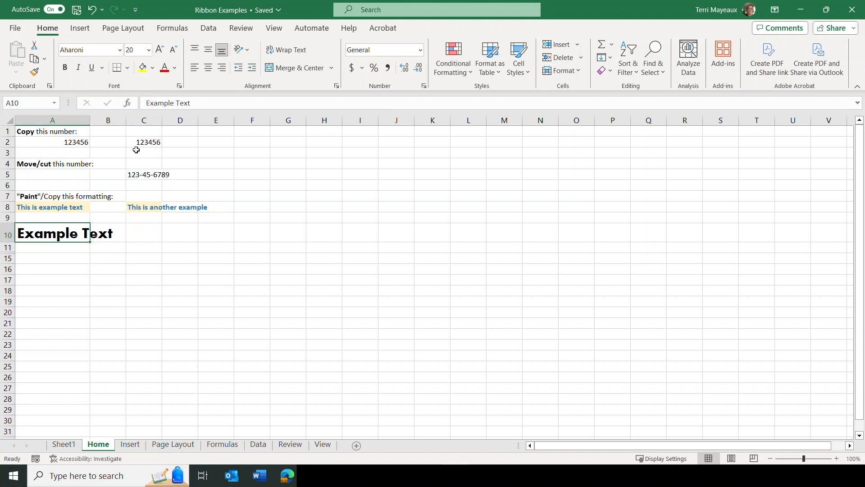
pyautogui.click(159, 49)
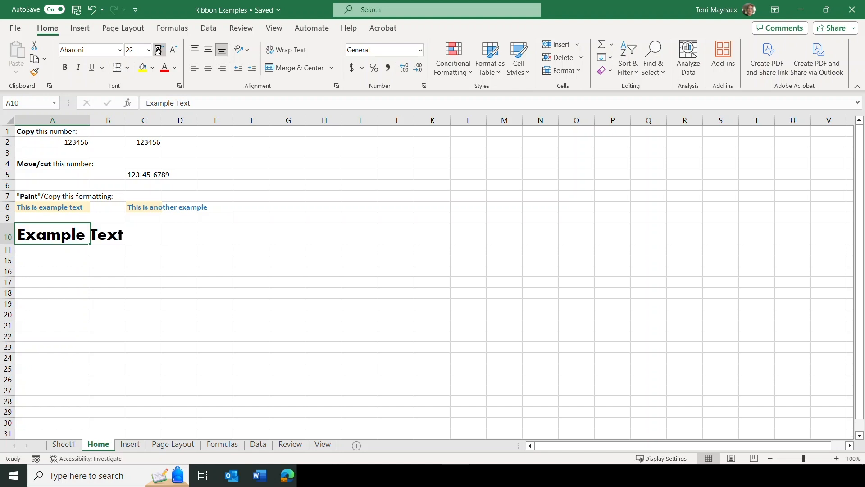
pyautogui.click(159, 50)
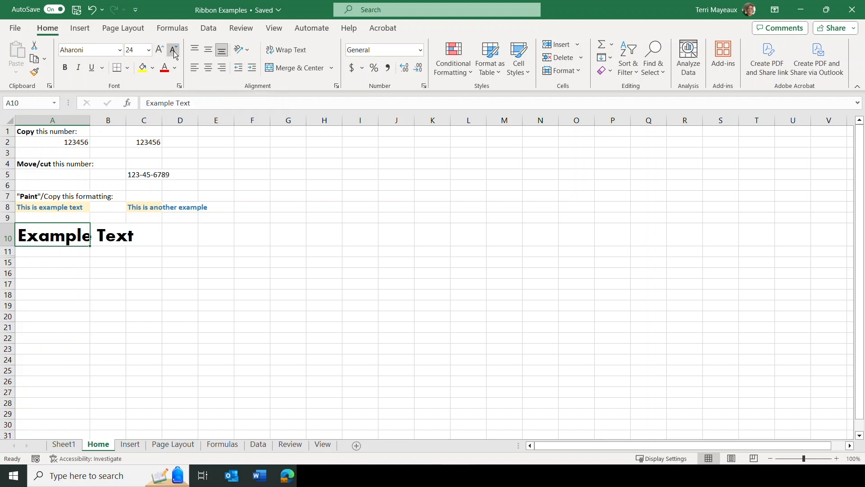
pyautogui.click(174, 50)
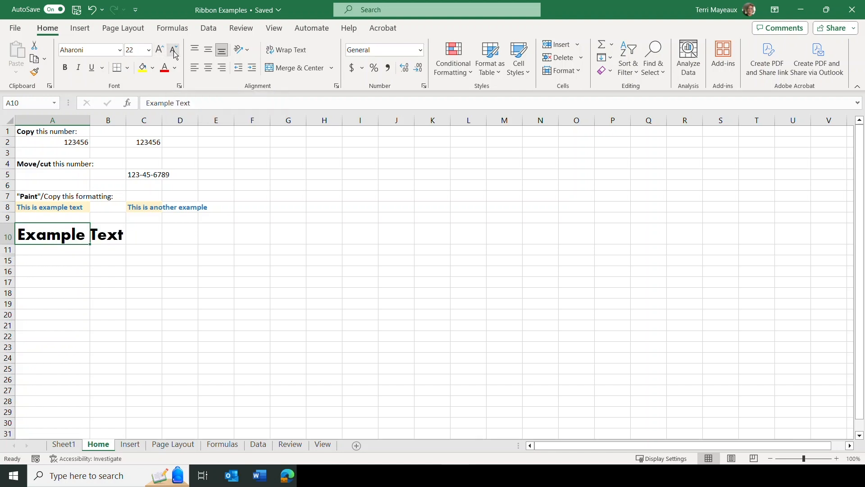
# - Make the text in cell A10 bold, italic and underlined, and apply All Borders to the cell
pyautogui.click(67, 72)
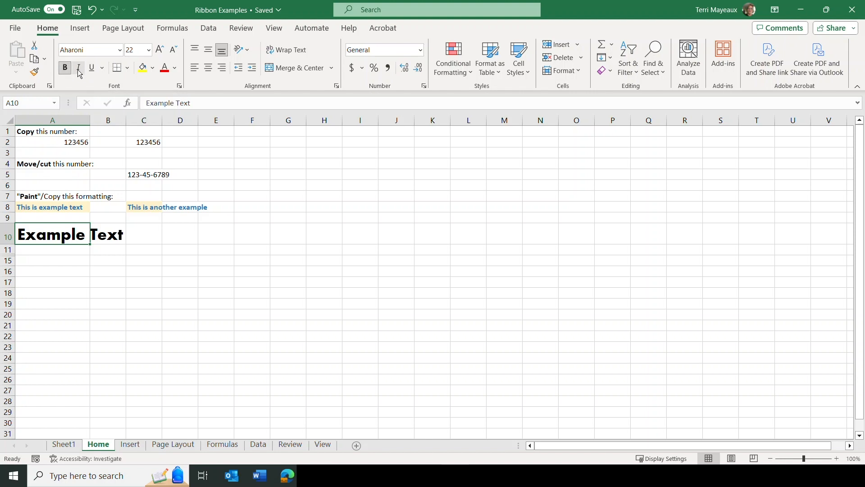
pyautogui.click(79, 70)
pyautogui.click(92, 72)
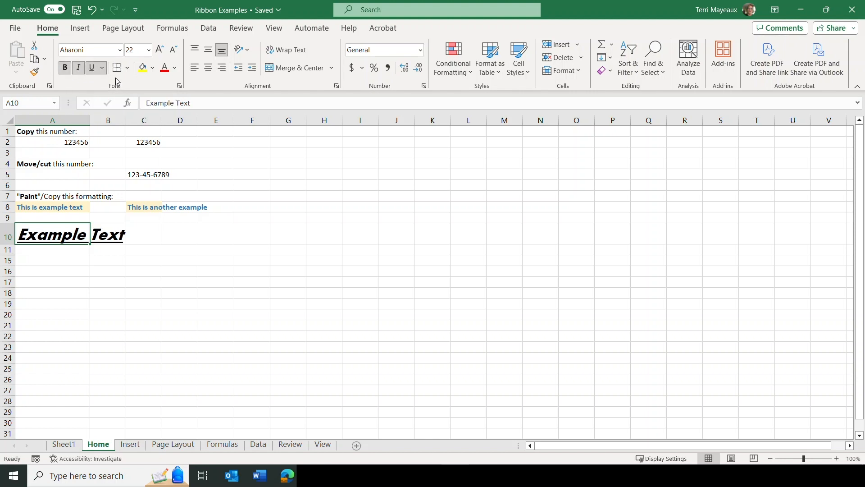
pyautogui.click(128, 69)
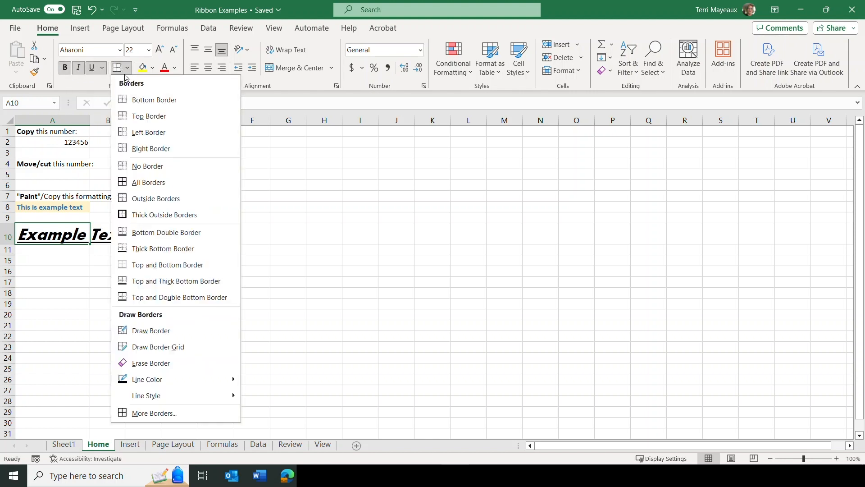
pyautogui.click(143, 183)
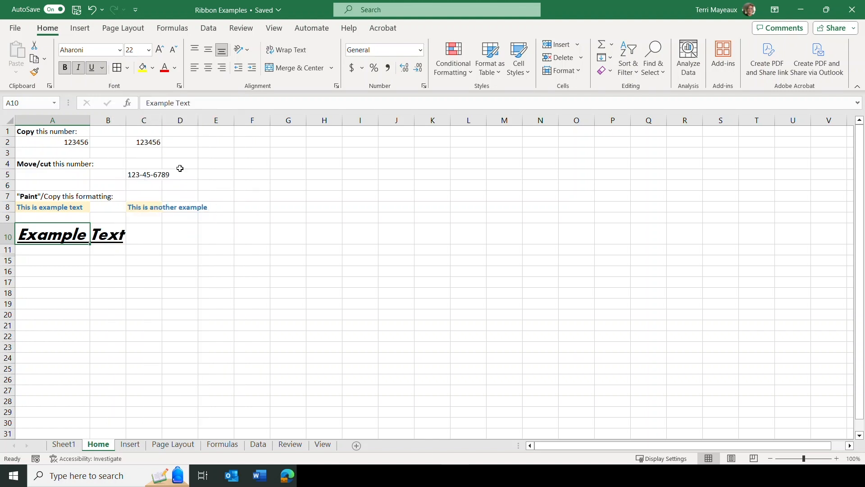
# - Give cell A10 the lightest green theme fill and a dark orange font color
pyautogui.click(153, 68)
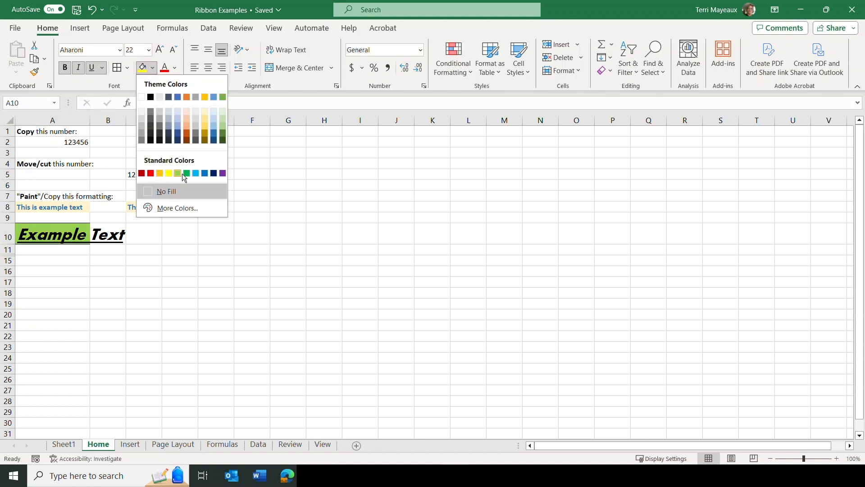
pyautogui.click(224, 111)
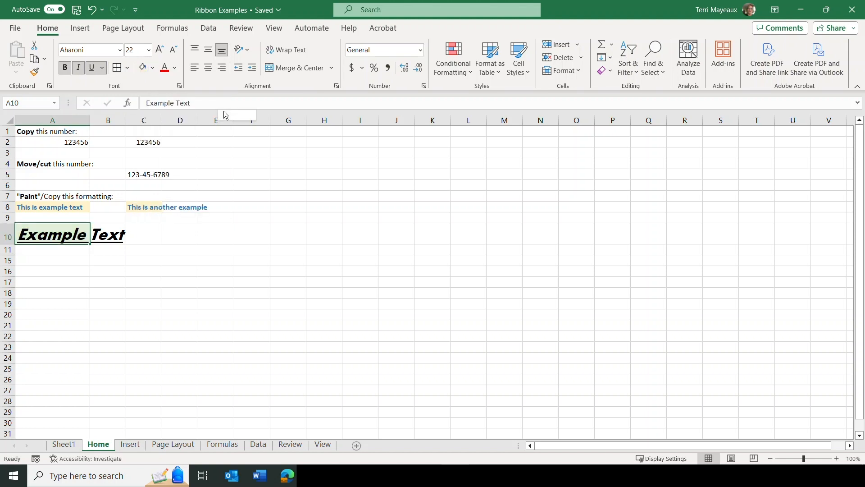
pyautogui.click(175, 69)
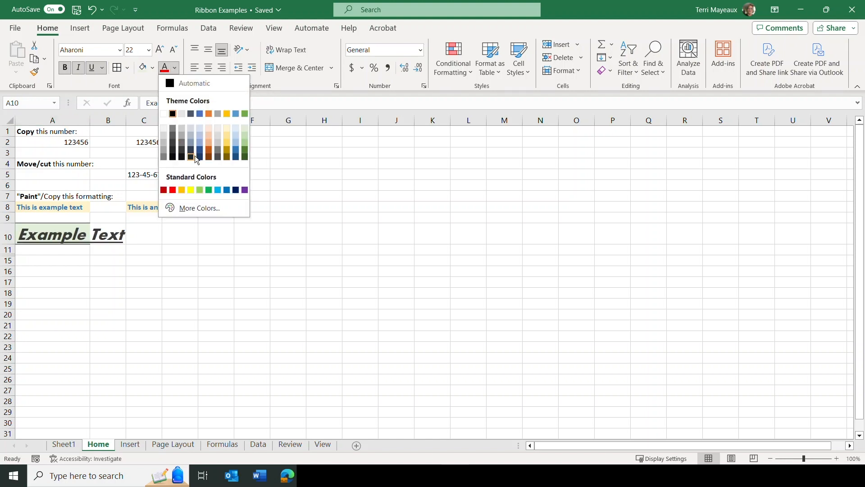
pyautogui.click(208, 153)
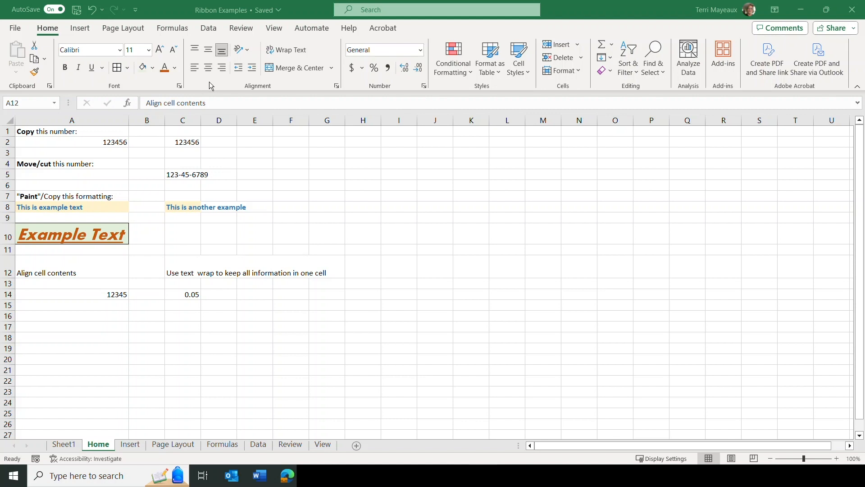
# - Try top, middle and horizontally centered alignment on cell A12, and finish with its contents aligned bottom and right
pyautogui.click(63, 272)
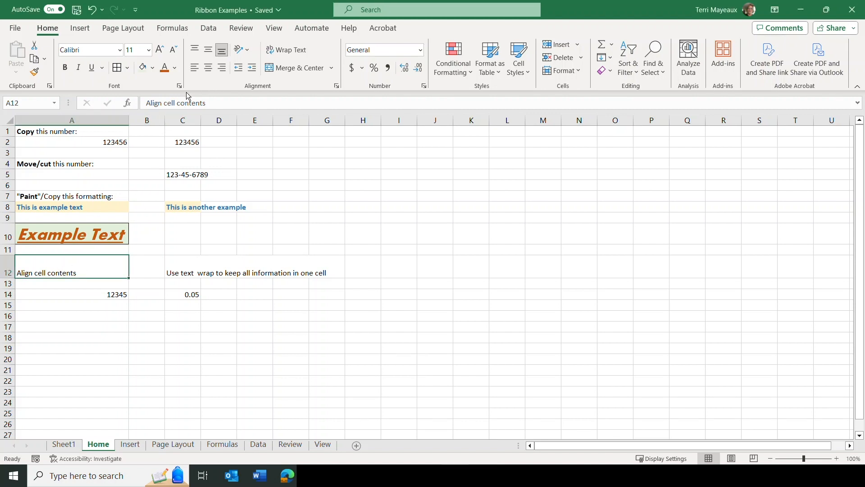
pyautogui.click(195, 51)
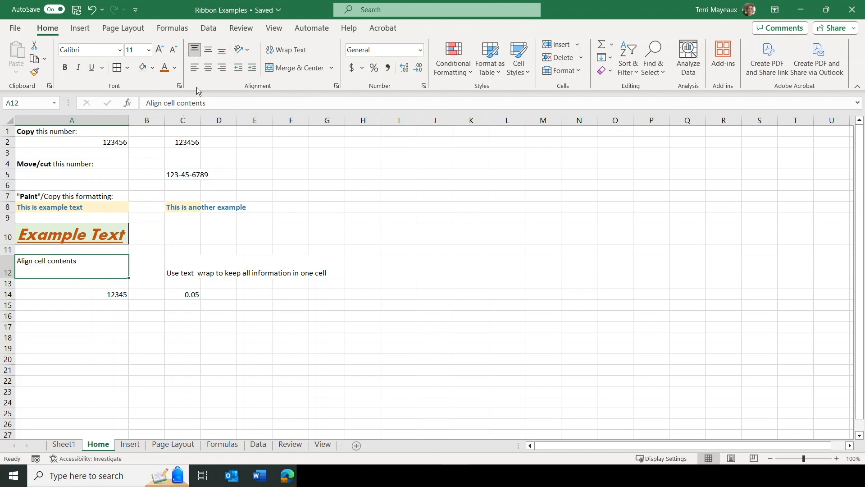
pyautogui.click(208, 51)
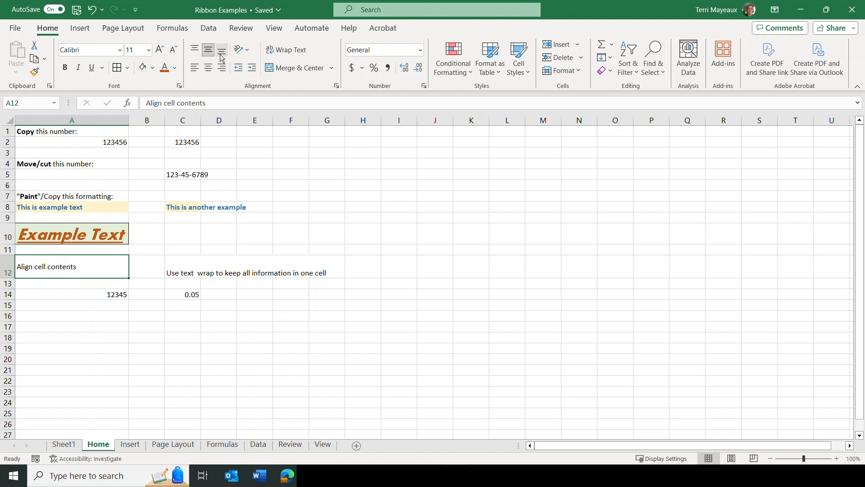
pyautogui.click(224, 53)
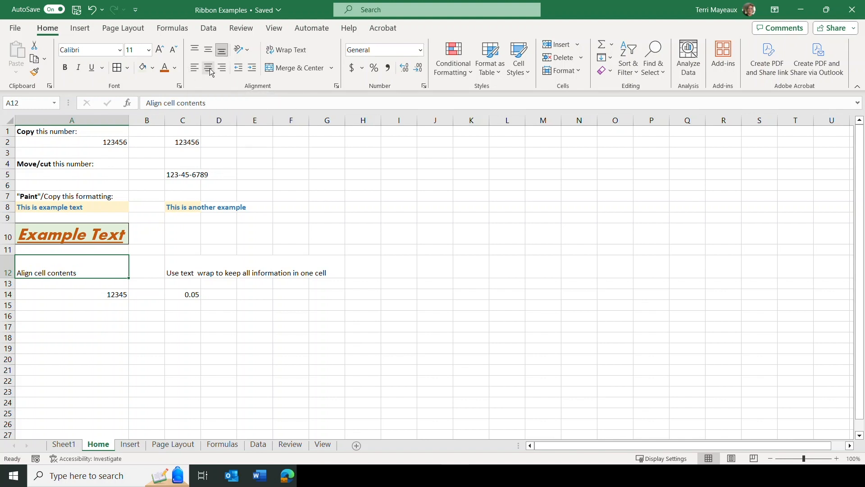
pyautogui.click(208, 68)
pyautogui.click(226, 69)
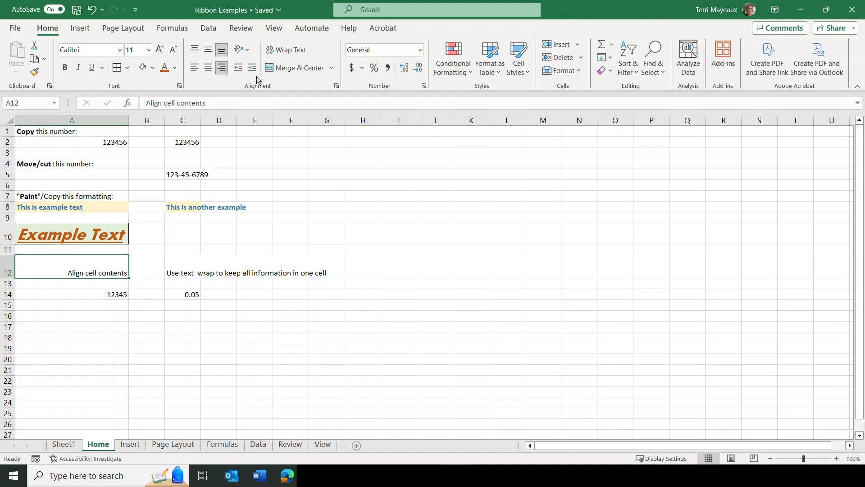
# - Widen column C to about the length of the text in C8, and wrap the text in cell C12
pyautogui.click(181, 266)
pyautogui.moveTo(200, 122); pyautogui.dragTo(247, 121)
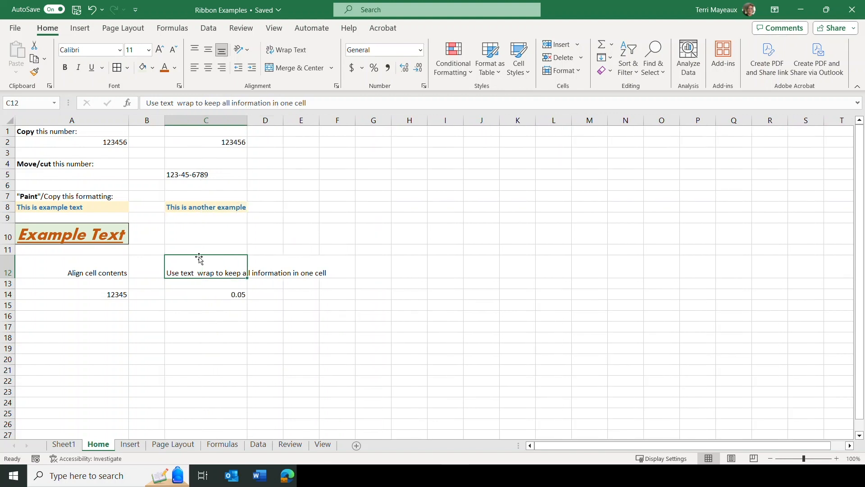
pyautogui.click(282, 51)
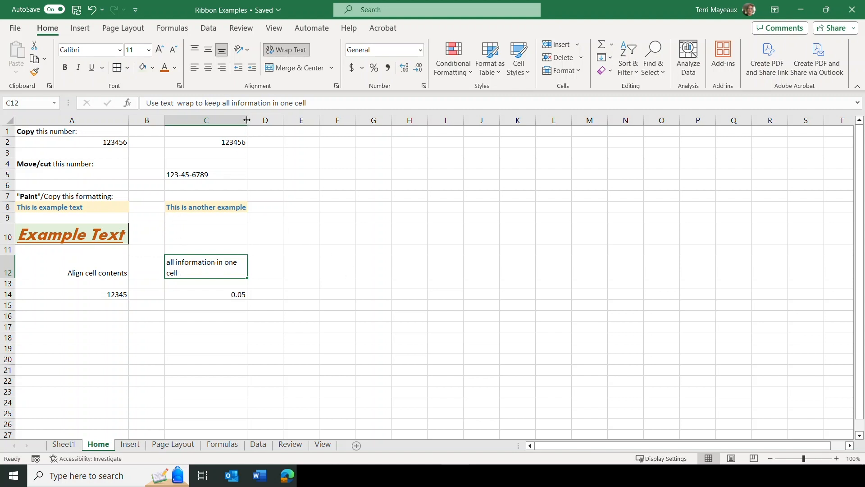
# - Widen column C until the wrapped text in cell C12 fits on two lines
pyautogui.moveTo(247, 120); pyautogui.dragTo(286, 119)
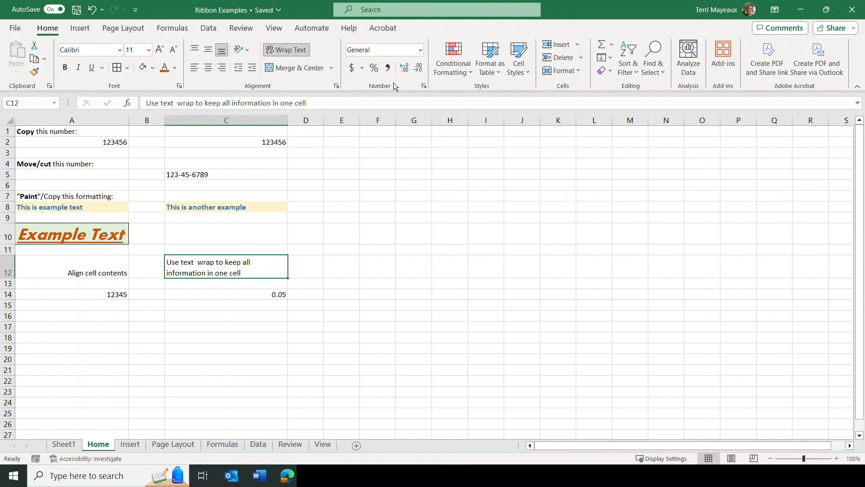
# - Try the accounting format on cell A14, and finish with comma style and no decimal places
pyautogui.click(422, 51)
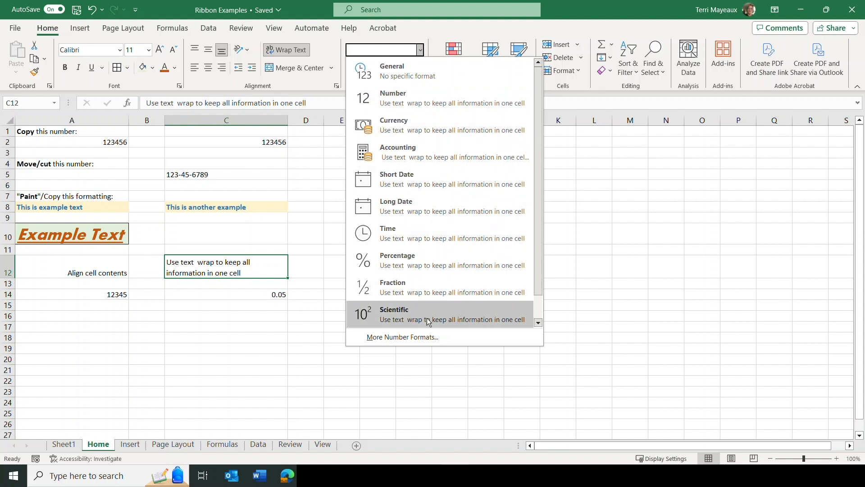
pyautogui.click(91, 295)
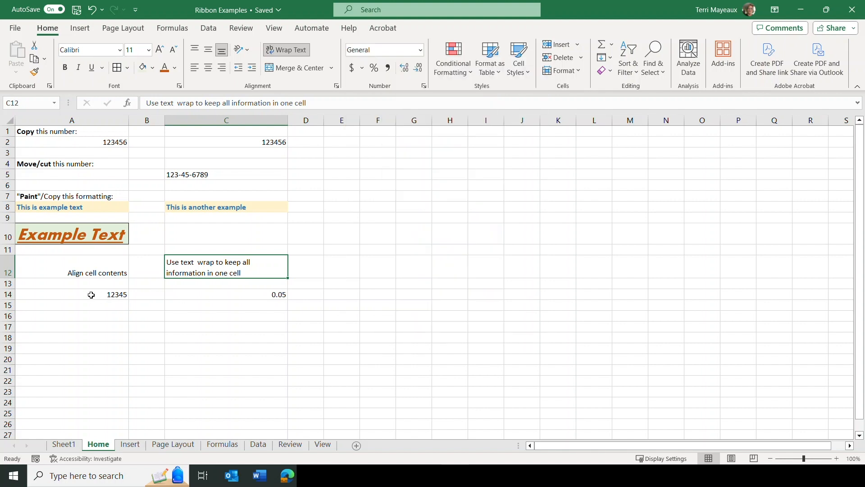
pyautogui.click(91, 295)
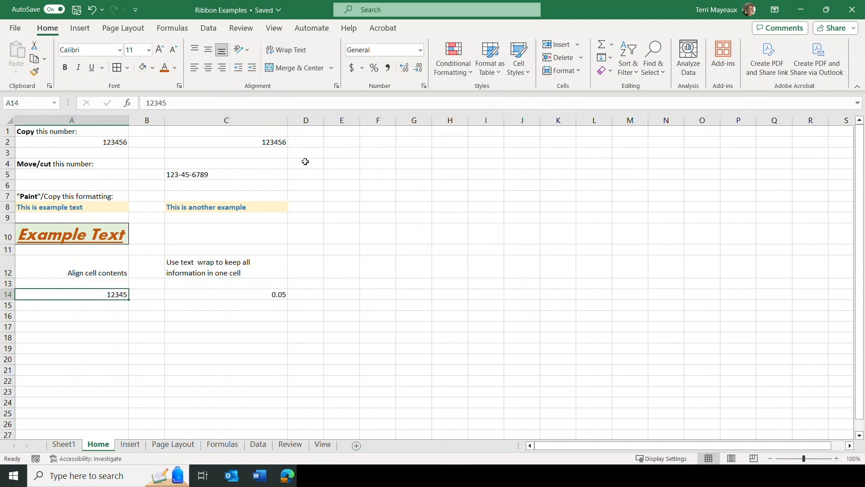
pyautogui.click(352, 68)
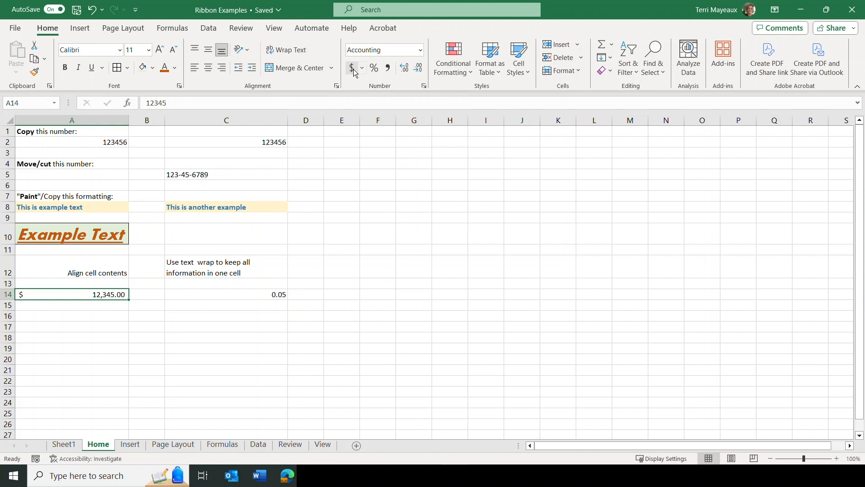
pyautogui.click(389, 69)
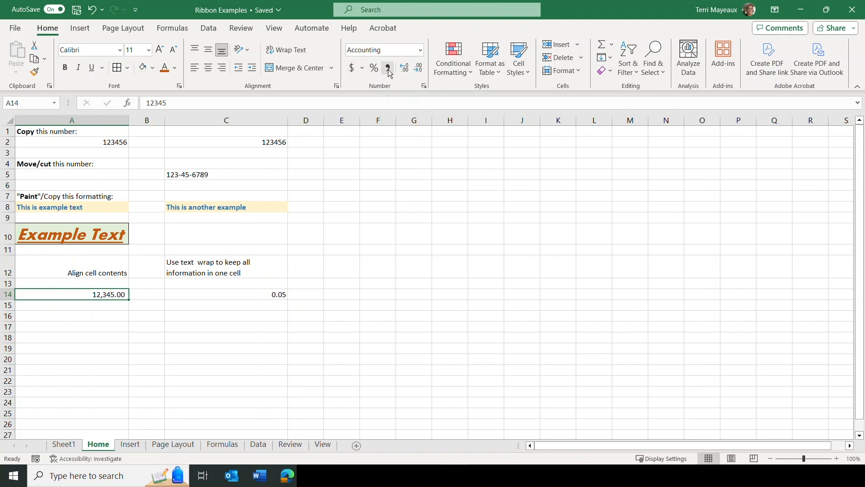
pyautogui.click(421, 70)
pyautogui.click(421, 70)
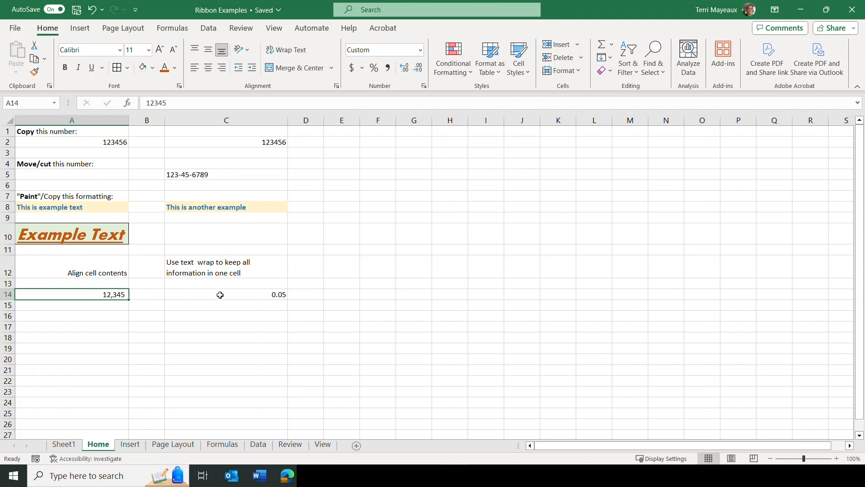
# - Format the number in cell C14 as a percentage
pyautogui.click(220, 294)
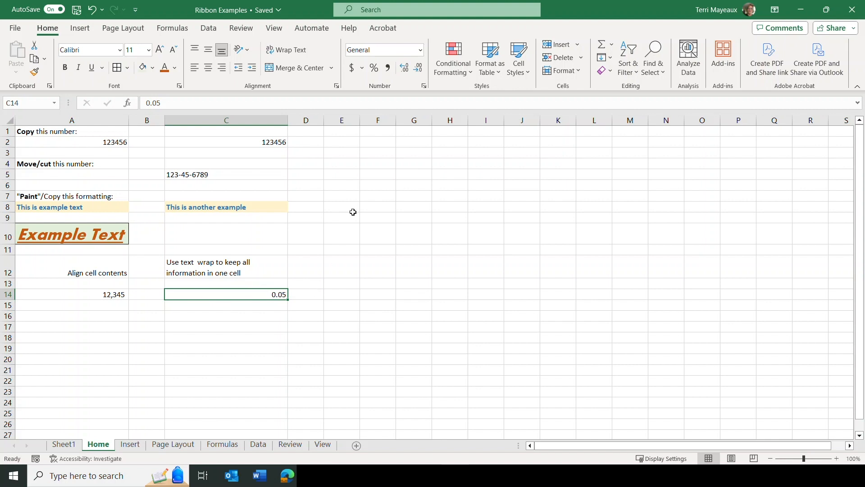
pyautogui.click(372, 67)
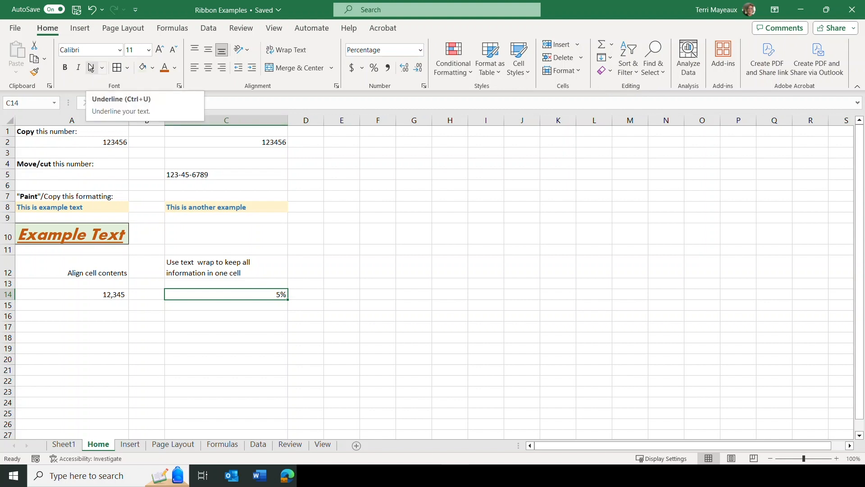
# - On the Insert sheet, draw a rectangle about 1.67" high and 2.09" wide across columns A to D, starting near row 4
pyautogui.click(139, 445)
pyautogui.click(82, 29)
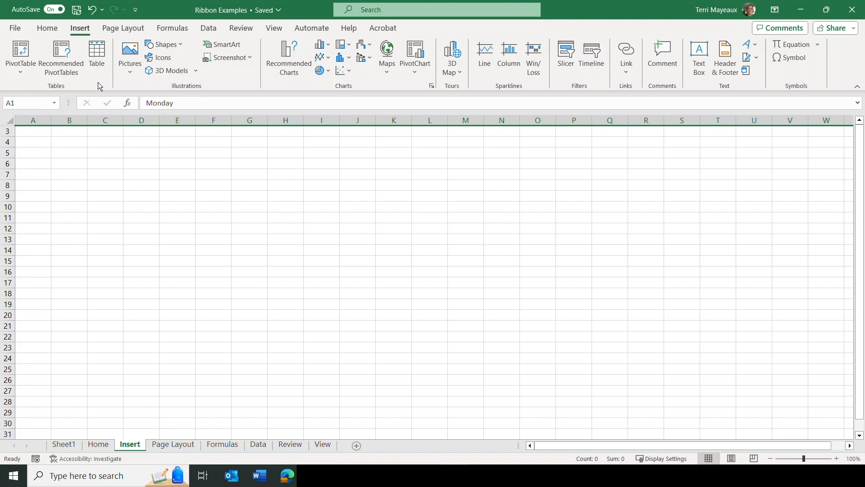
pyautogui.click(33, 131)
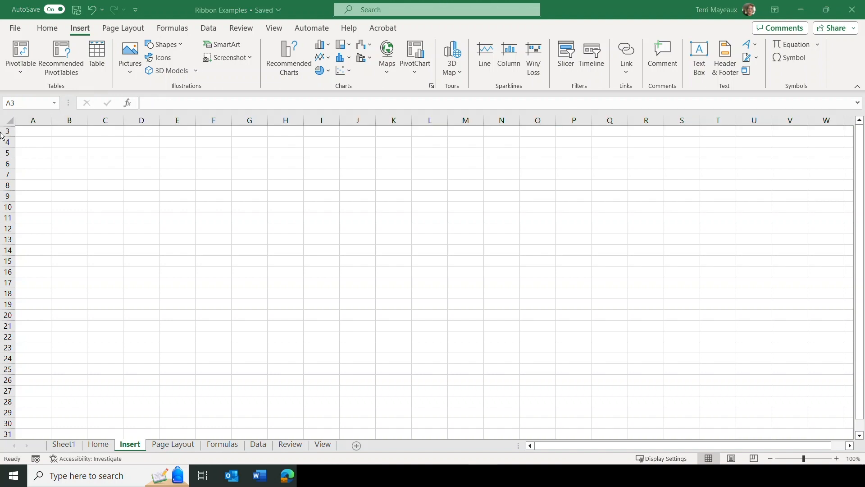
pyautogui.click(131, 72)
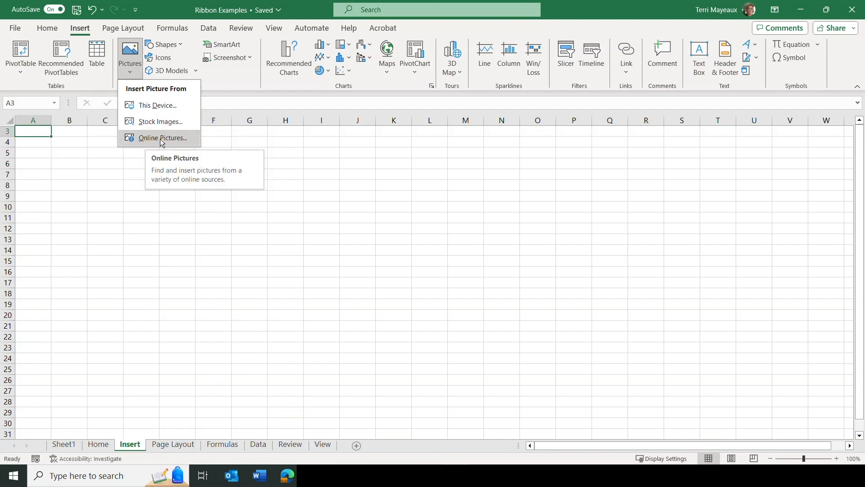
pyautogui.click(177, 47)
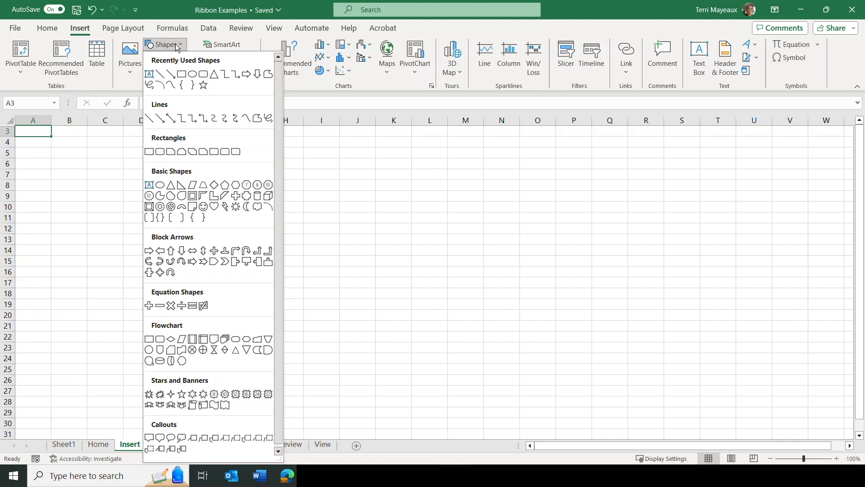
pyautogui.click(182, 75)
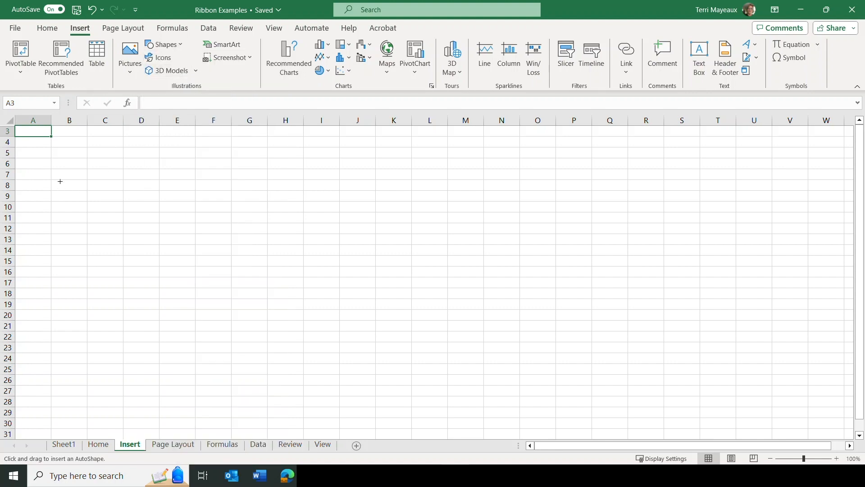
pyautogui.moveTo(26, 145); pyautogui.dragTo(139, 235)
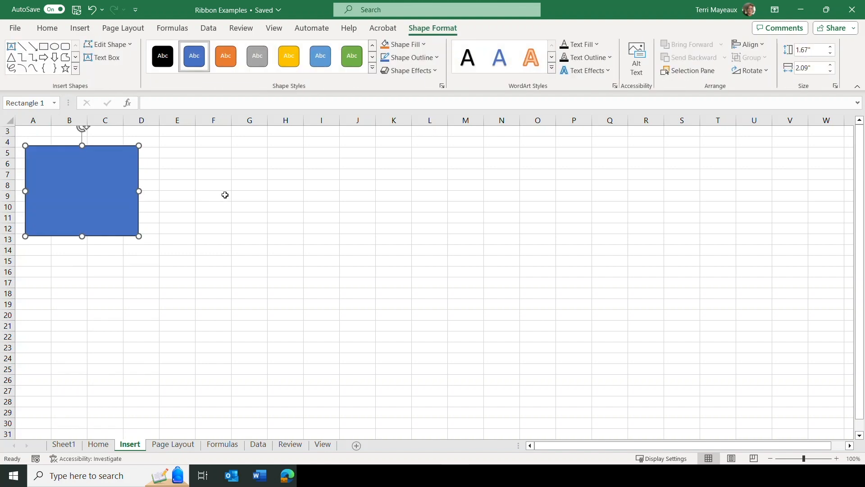
# - Insert the solid 3D glasses icon from the stock icons and place it beside the rectangle, over columns E and F
pyautogui.click(84, 29)
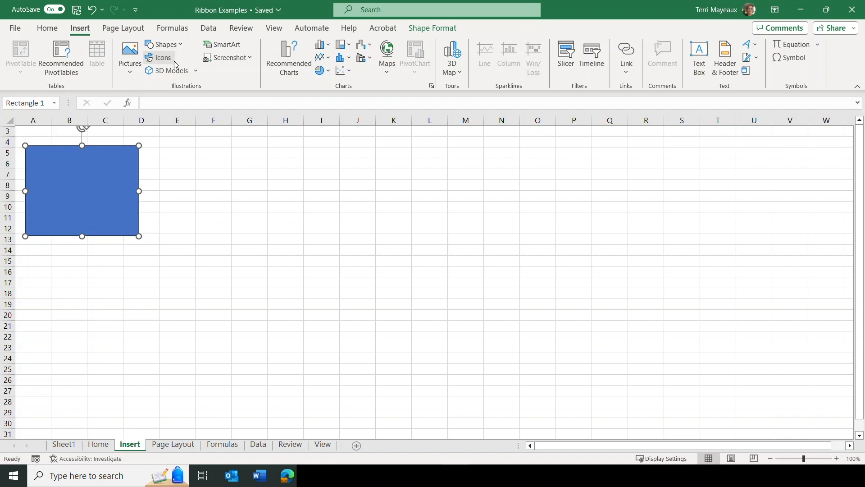
pyautogui.click(166, 60)
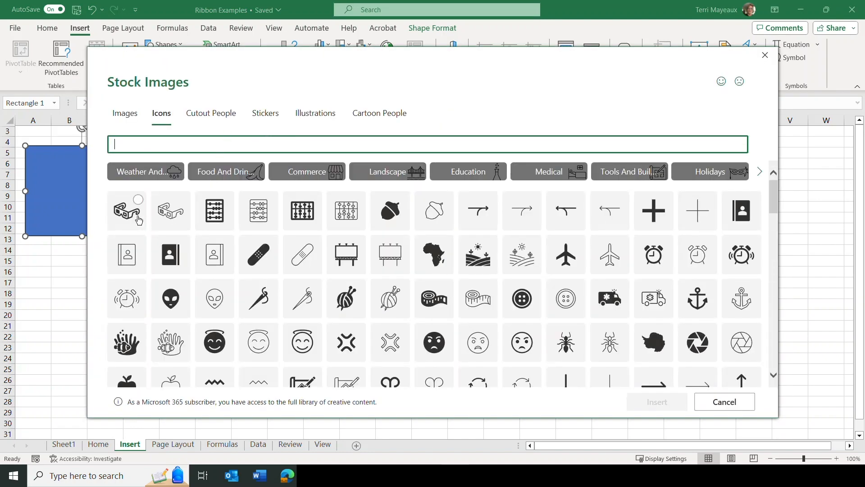
pyautogui.click(126, 215)
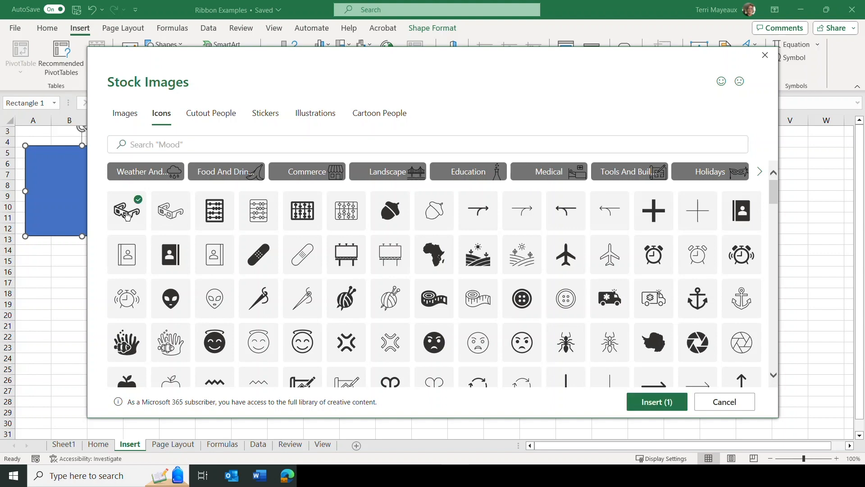
pyautogui.click(657, 402)
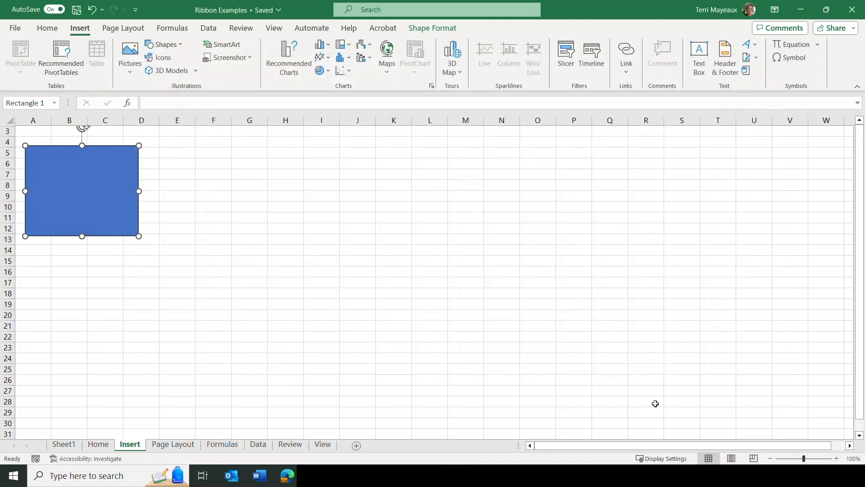
pyautogui.moveTo(40, 159); pyautogui.dragTo(199, 169)
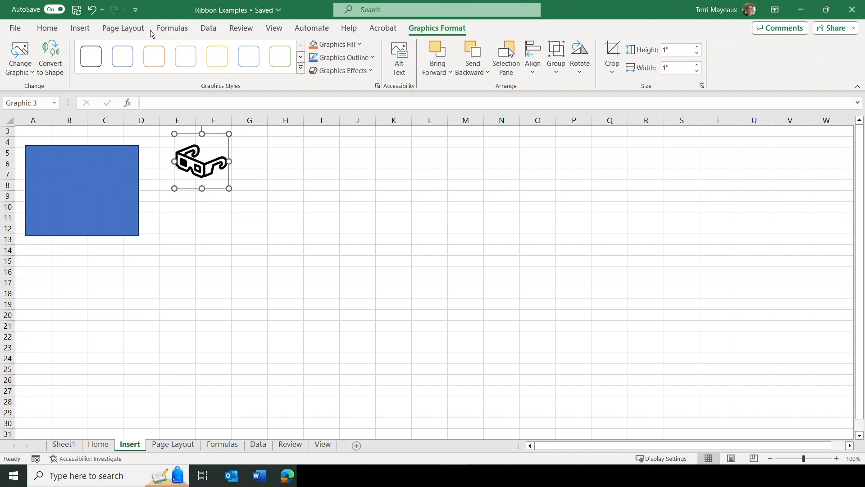
# - Insert a 2-D clustered column chart of the weekday data in A1:E2 and move it up so it starts beside row 1
pyautogui.click(81, 30)
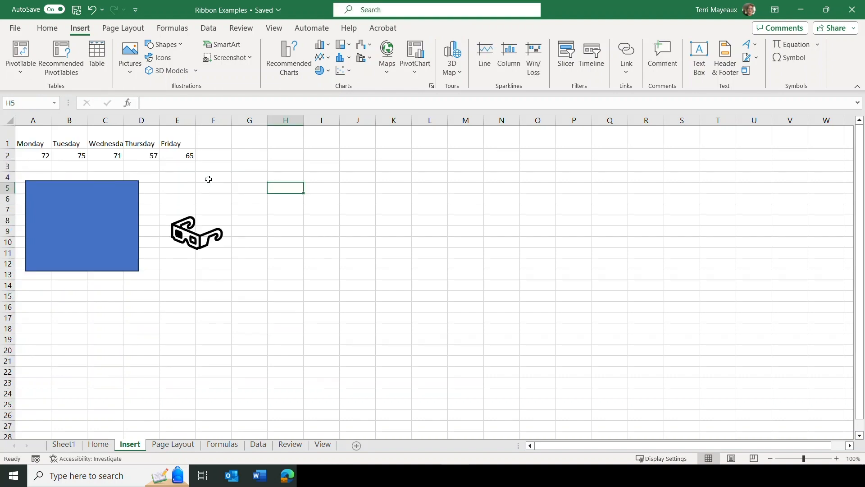
pyautogui.moveTo(34, 135); pyautogui.dragTo(182, 151)
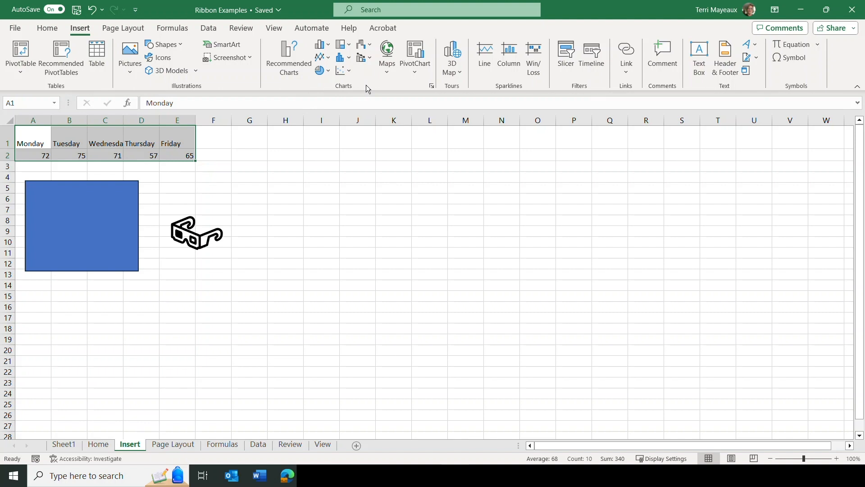
pyautogui.click(329, 47)
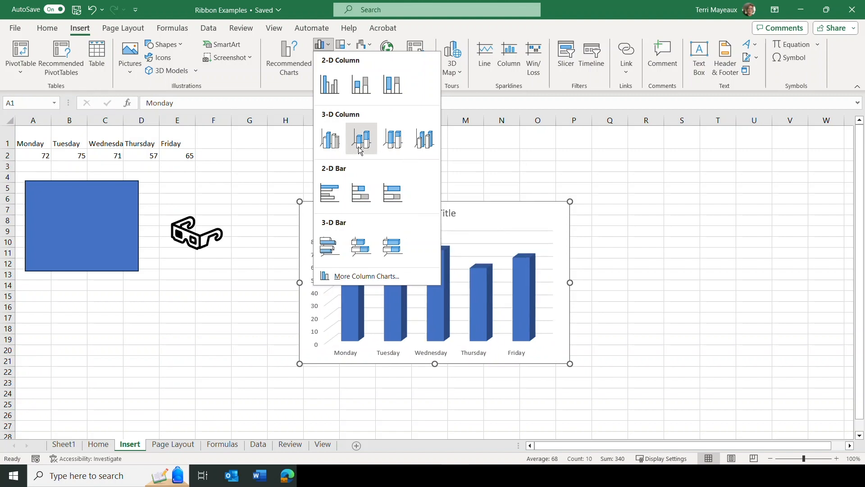
pyautogui.click(337, 86)
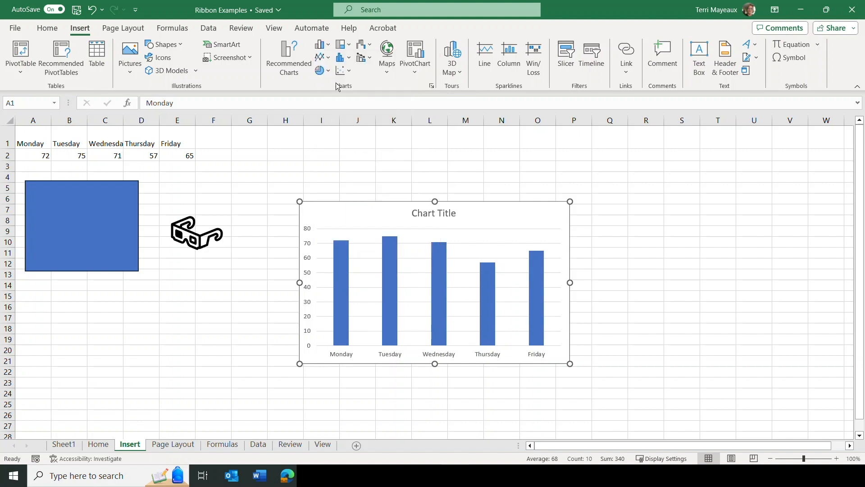
pyautogui.moveTo(388, 204); pyautogui.dragTo(384, 146)
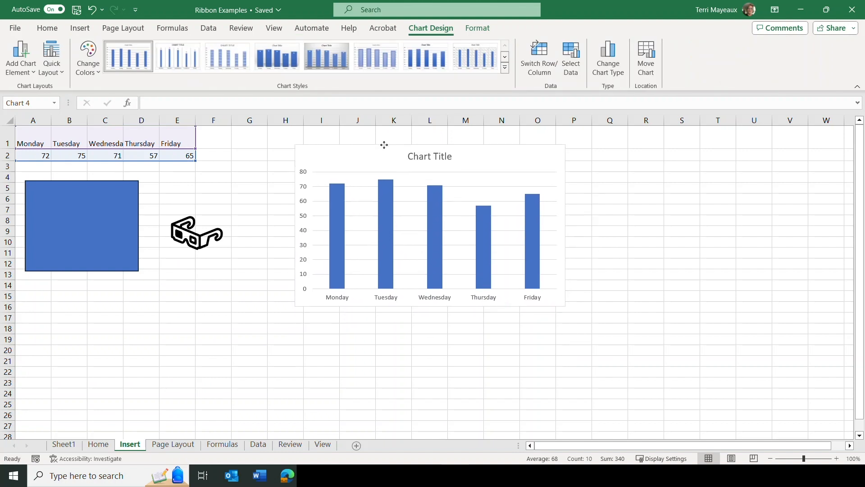
pyautogui.click(636, 200)
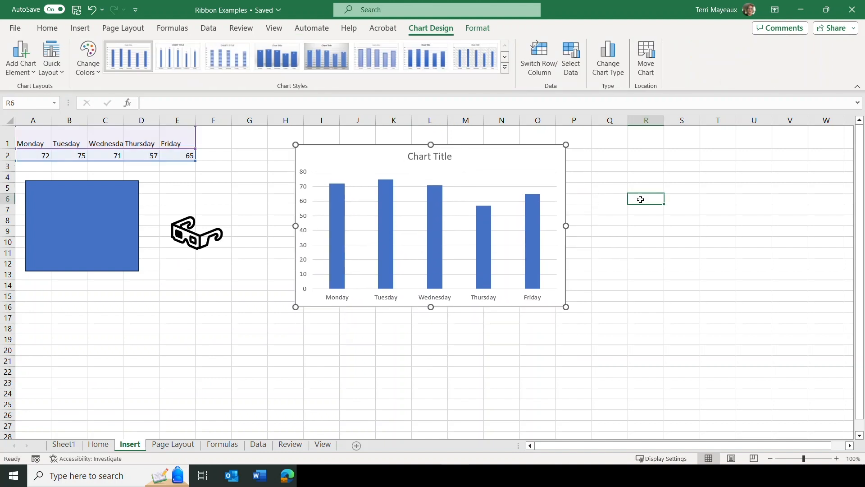
# - Enter the web address mymcpl.org in cell A18
pyautogui.click(80, 29)
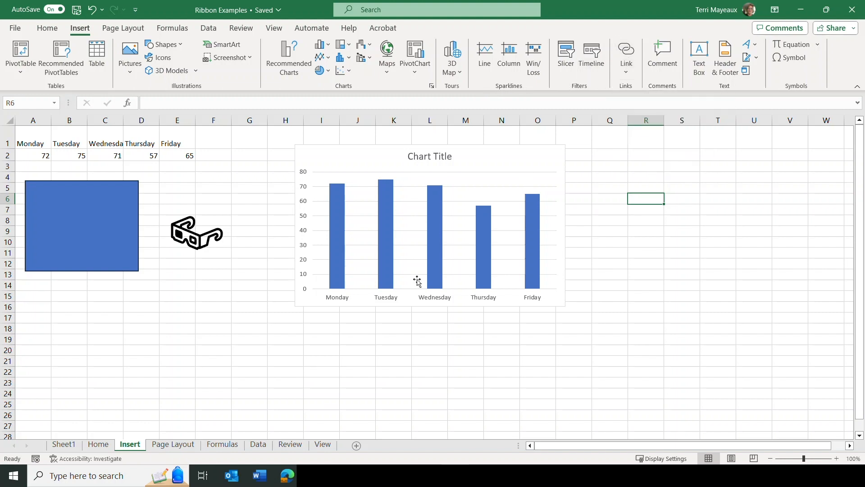
pyautogui.click(29, 332)
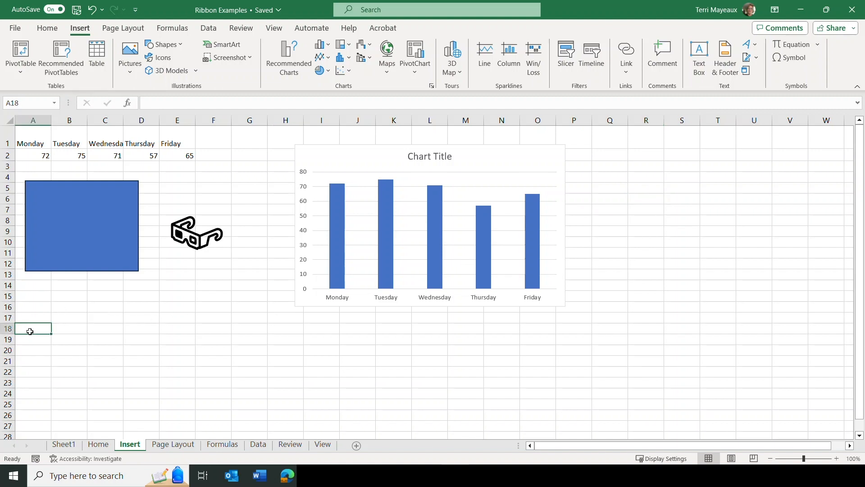
pyautogui.write('mymcp')
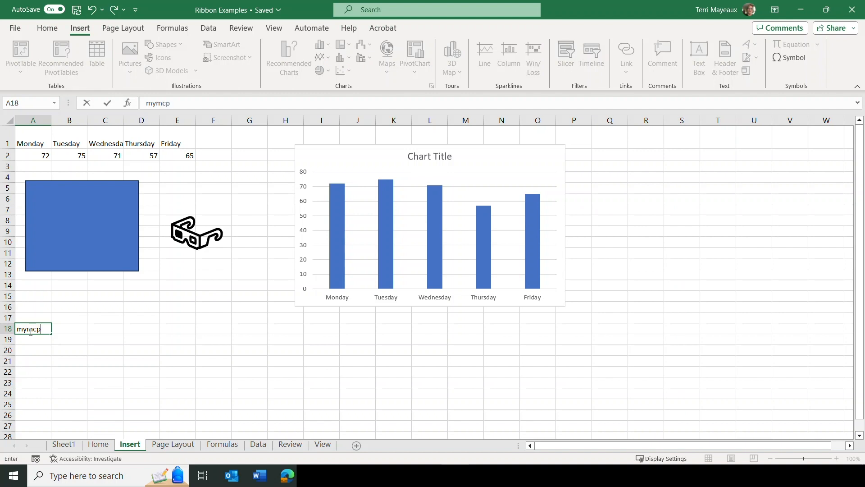
pyautogui.write('l.org')
pyautogui.press('Return')
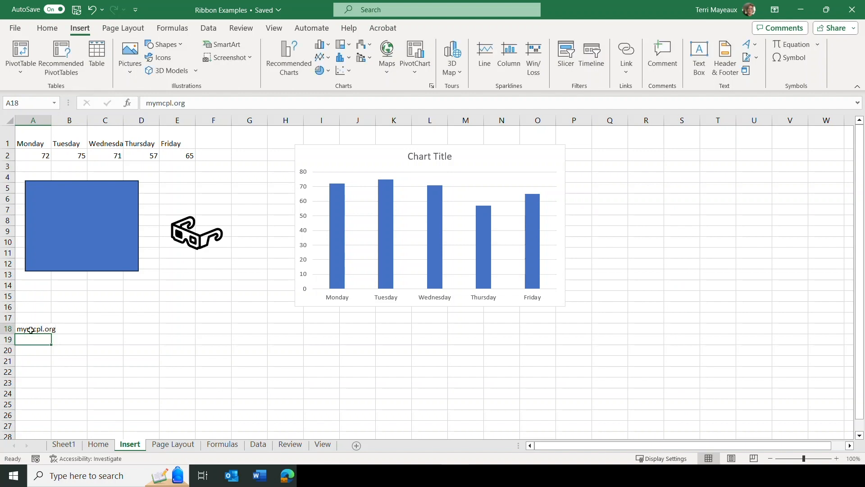
# - Turn the text in cell A18 into a hyperlink to the address mymcpl.org
pyautogui.click(31, 330)
pyautogui.click(626, 74)
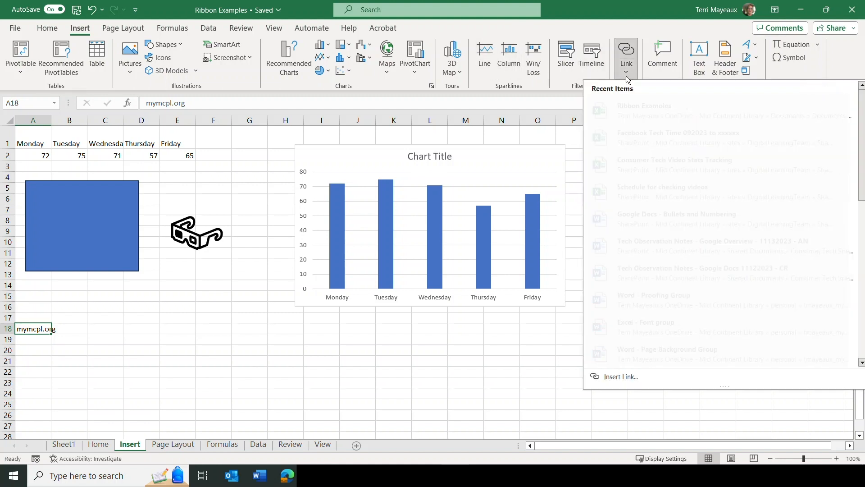
pyautogui.click(631, 377)
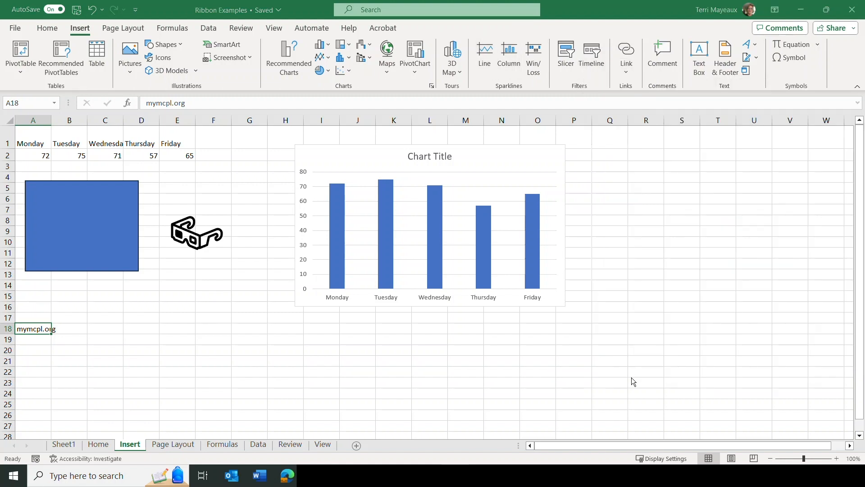
pyautogui.click(331, 249)
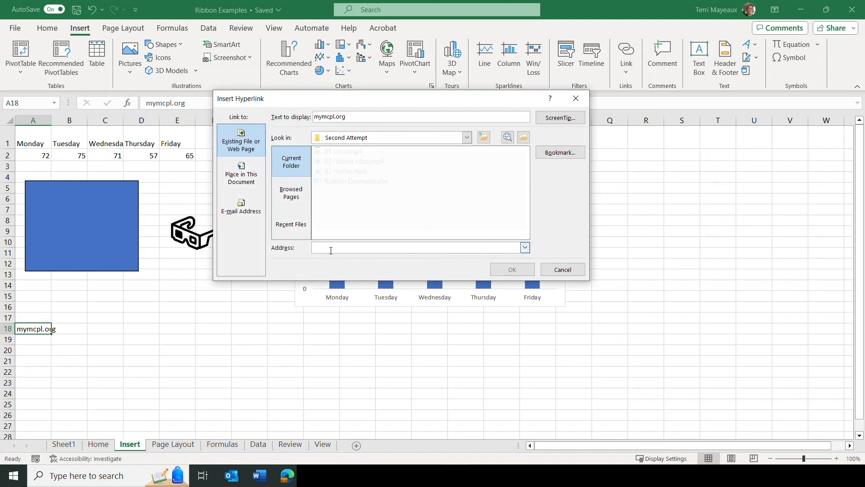
pyautogui.write('mymcpl.org')
pyautogui.click(495, 268)
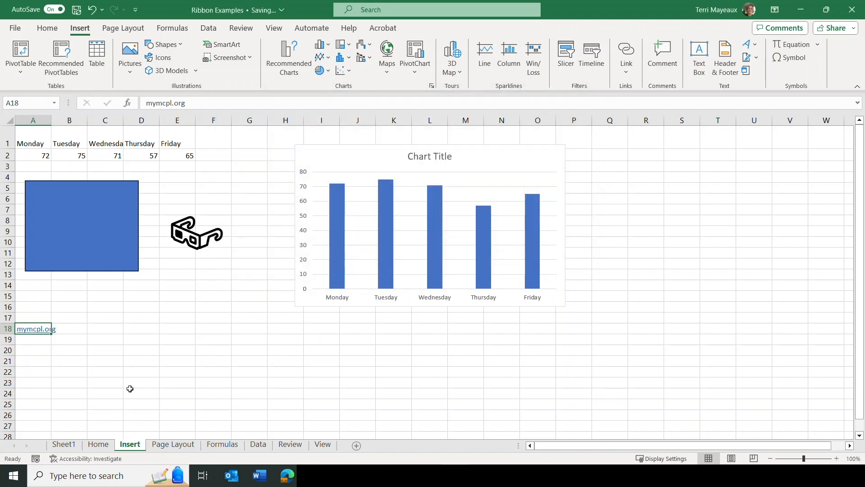
pyautogui.moveTo(34, 333)
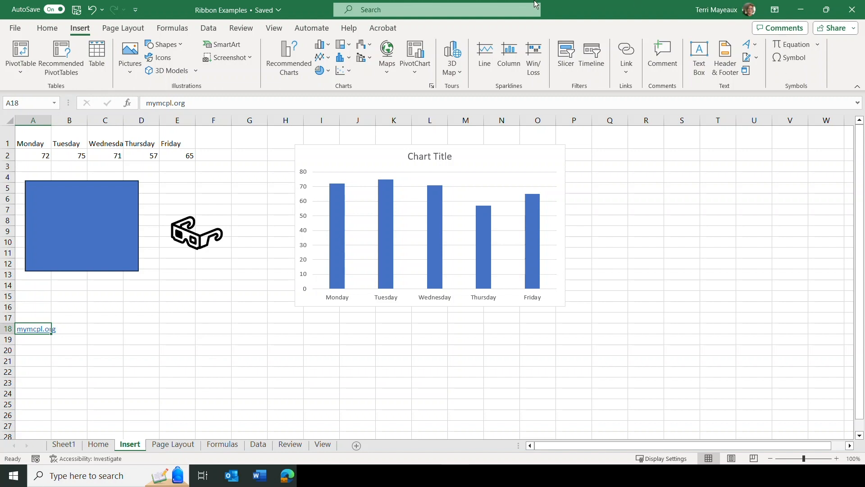
# - On the Page Layout sheet, examine the margin, orientation, paper size, print area and fit-to-page width and height options
pyautogui.click(123, 28)
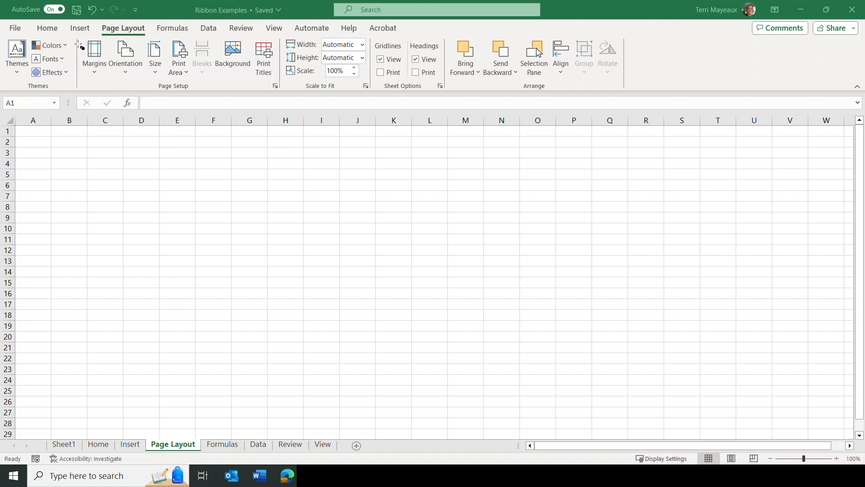
pyautogui.moveTo(78, 35); pyautogui.dragTo(450, 96)
pyautogui.click(94, 73)
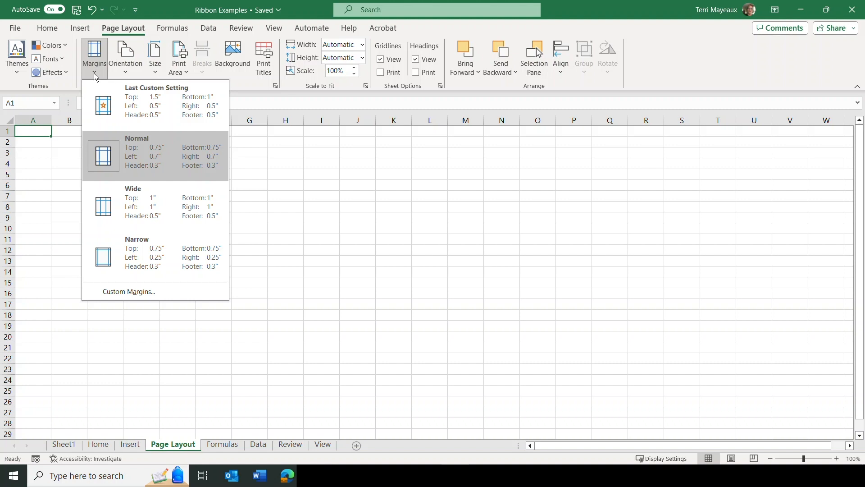
pyautogui.click(126, 73)
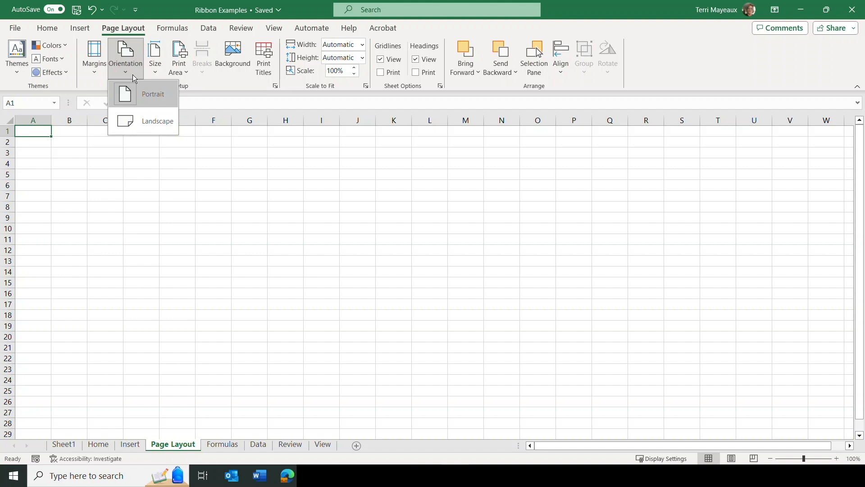
pyautogui.click(156, 73)
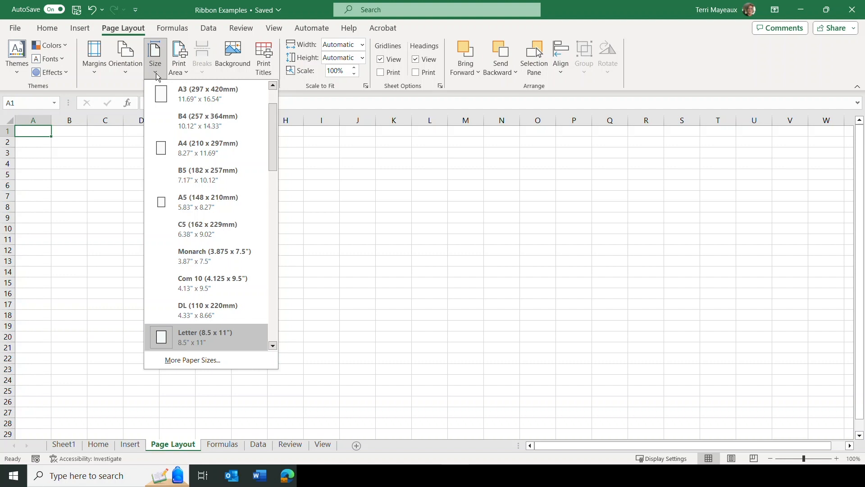
pyautogui.click(188, 72)
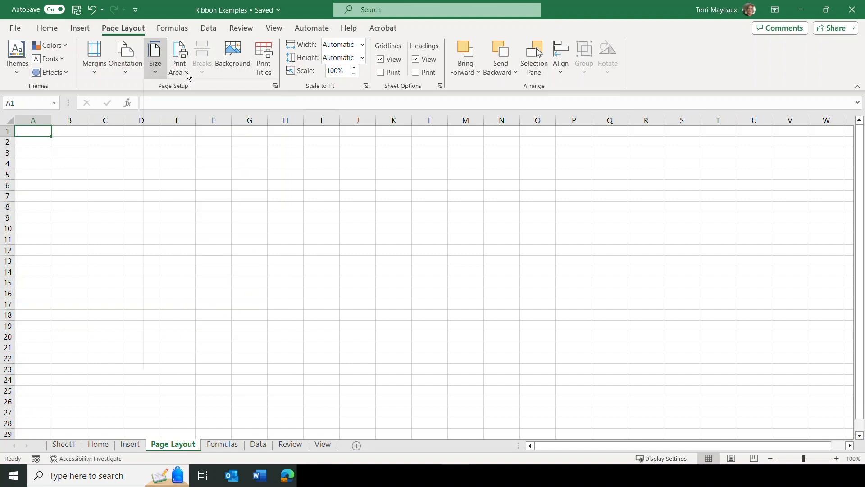
pyautogui.click(188, 72)
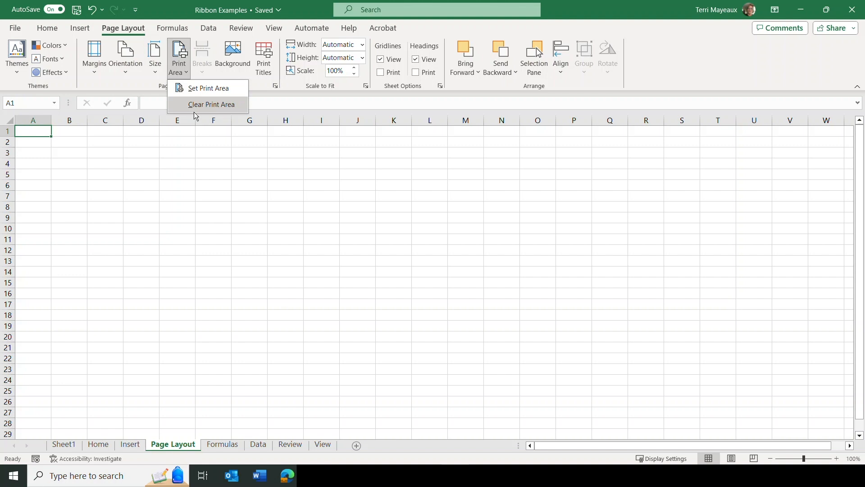
pyautogui.click(203, 73)
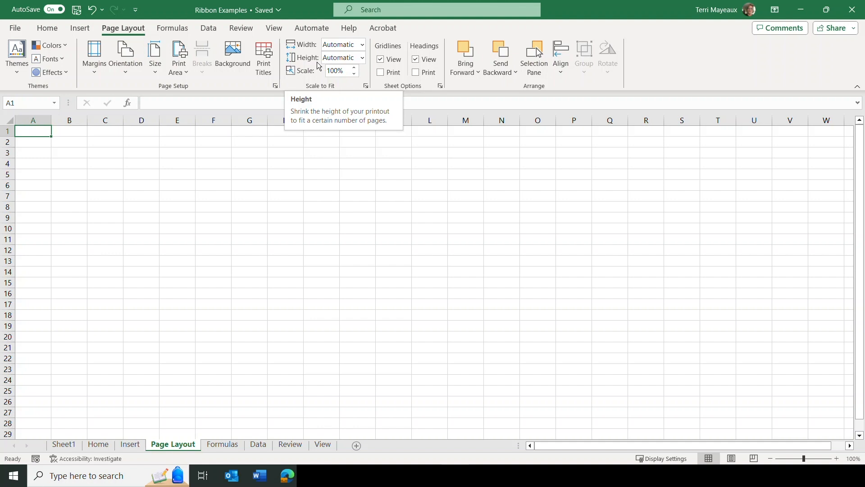
pyautogui.click(362, 45)
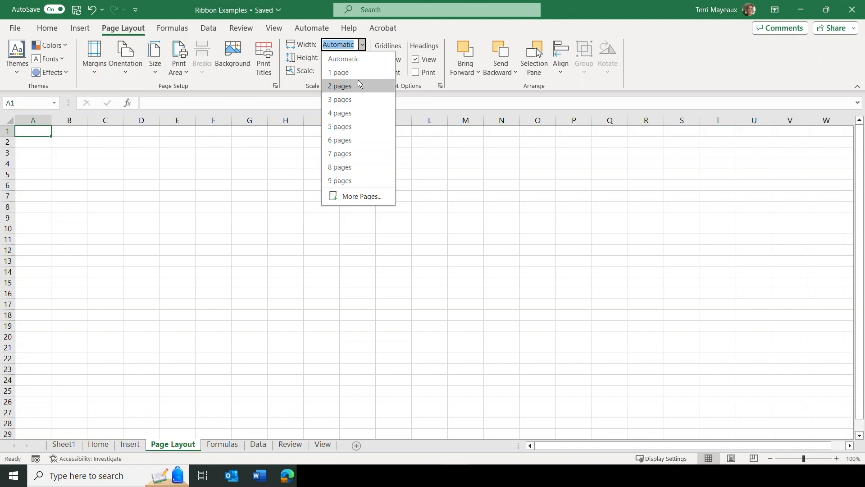
pyautogui.click(316, 60)
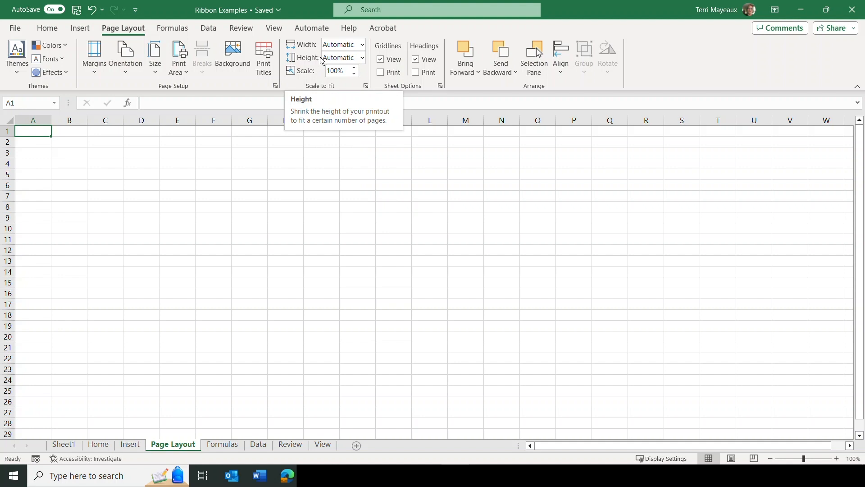
pyautogui.click(362, 58)
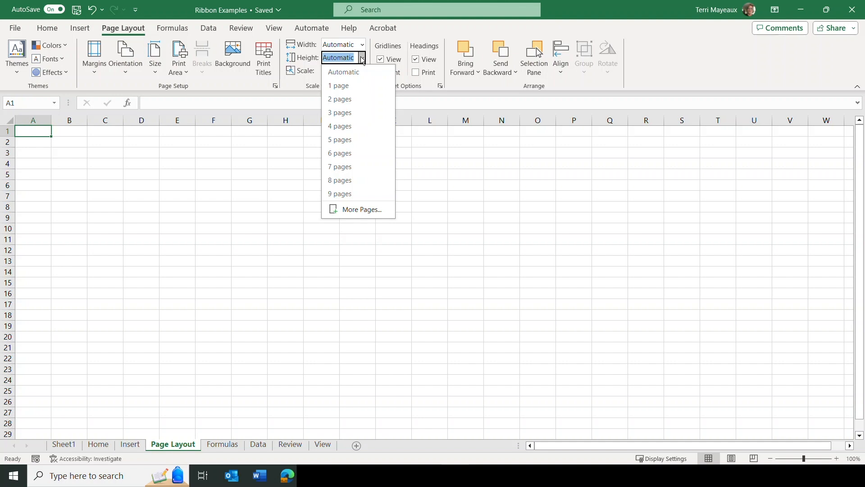
# - Set the Page Layout sheet's print scale to 91%
pyautogui.click(312, 66)
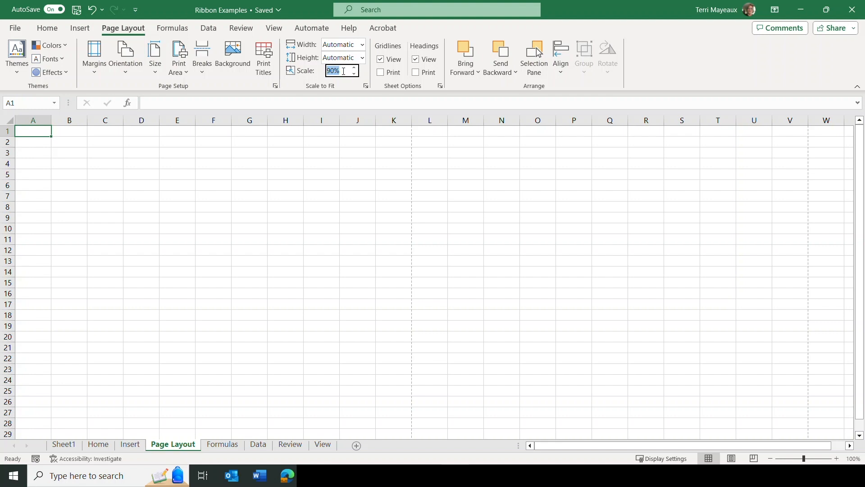
pyautogui.write('91')
pyautogui.press('Return')
# - Hide and restore the Page Layout sheet's gridlines, and do the same with its row and column headings
pyautogui.click(381, 60)
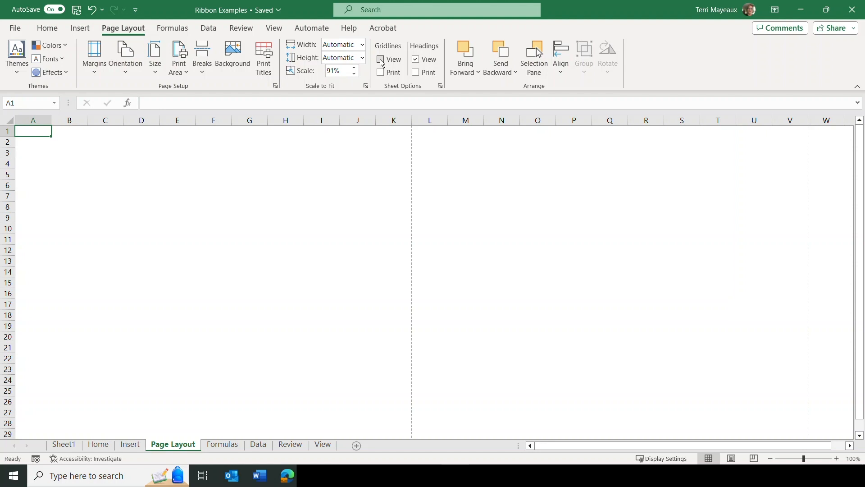
pyautogui.click(380, 59)
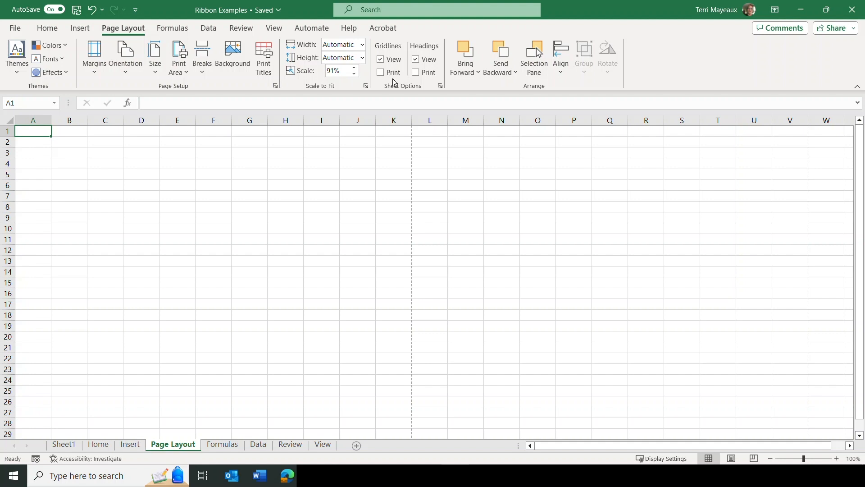
pyautogui.click(416, 59)
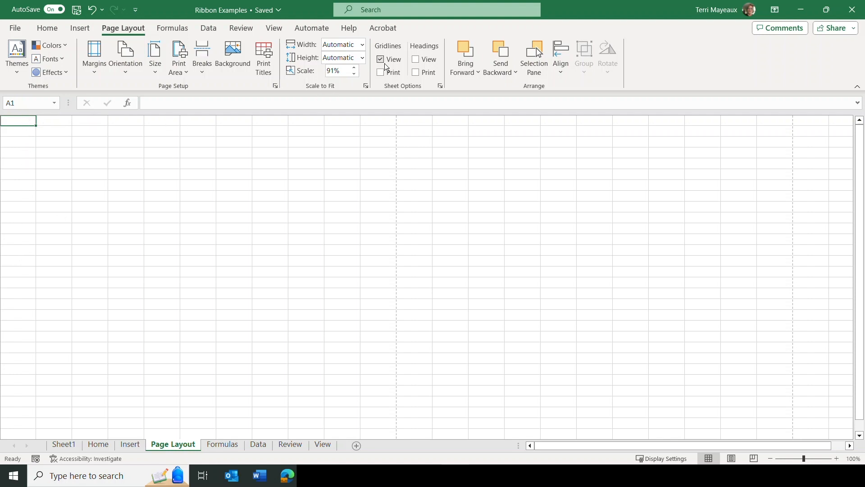
pyautogui.click(416, 59)
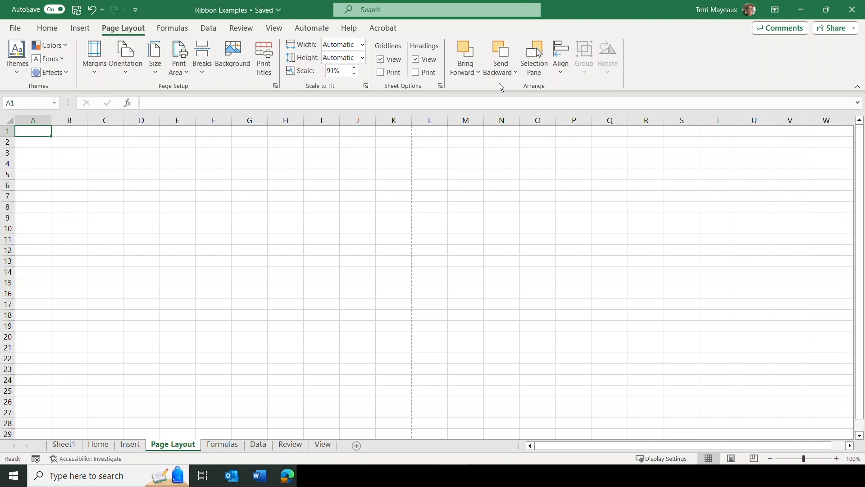
# - Switch to the Formulas sheet and its formula commands
pyautogui.click(170, 34)
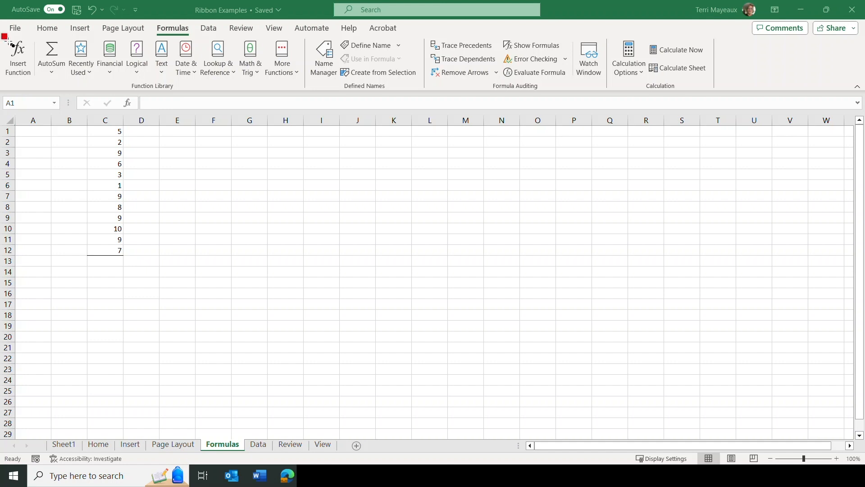
pyautogui.moveTo(11, 43)
pyautogui.mouseDown()
pyautogui.moveTo(30, 95)
pyautogui.moveTo(310, 95)
pyautogui.mouseUp()
pyautogui.moveTo(2, 34)
pyautogui.mouseDown()
pyautogui.moveTo(37, 74)
pyautogui.moveTo(39, 89)
pyautogui.mouseUp()
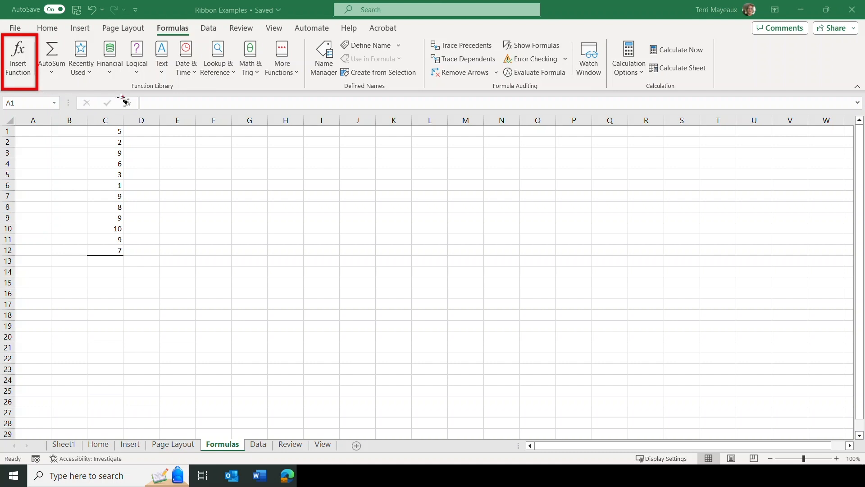
pyautogui.moveTo(121, 95); pyautogui.dragTo(140, 113)
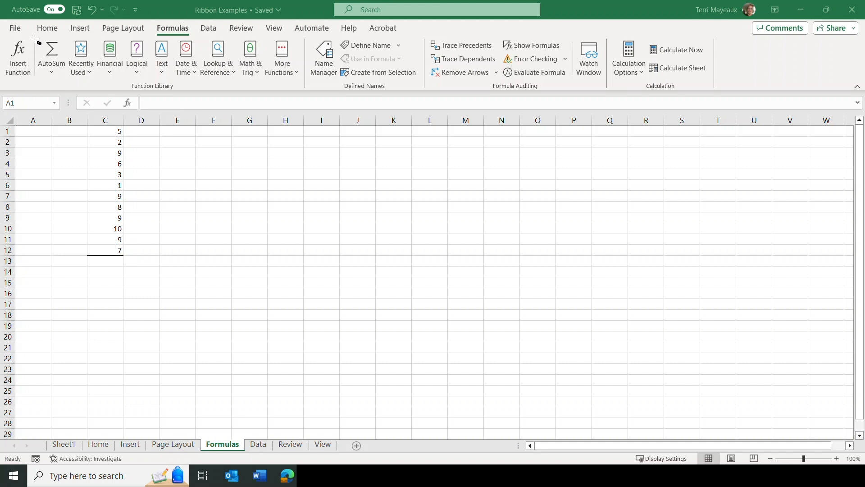
pyautogui.moveTo(38, 38)
pyautogui.mouseDown()
pyautogui.moveTo(43, 90)
pyautogui.moveTo(71, 94)
pyautogui.mouseUp()
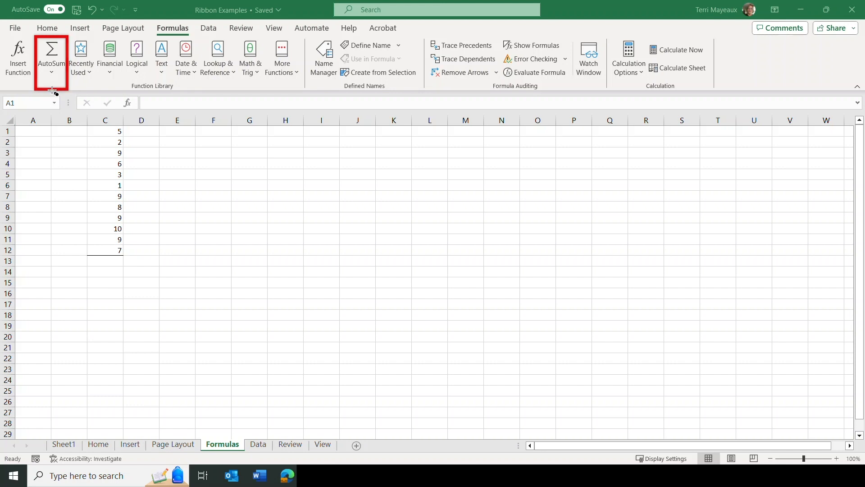
pyautogui.press('Escape')
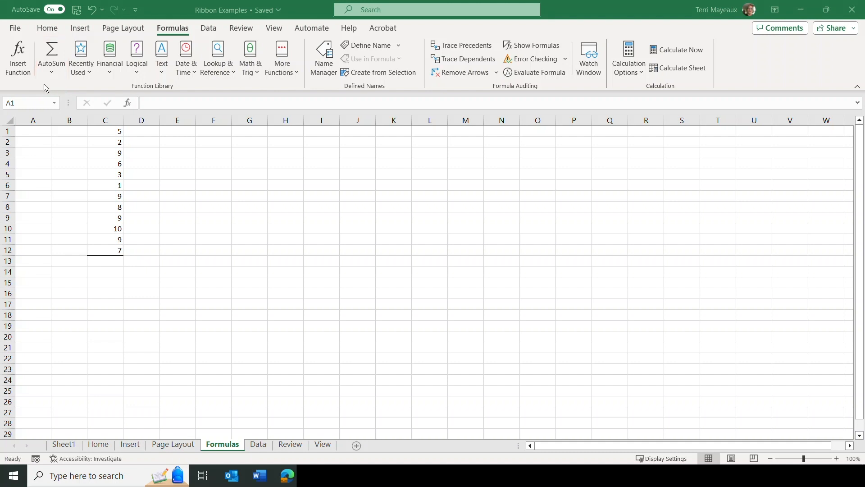
# - Total the values in C1:C12 in cell C13 with AutoSum
pyautogui.click(109, 262)
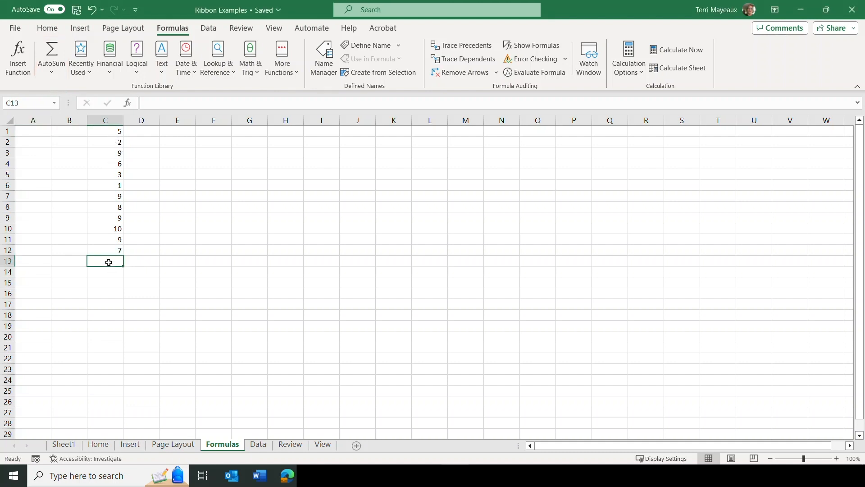
pyautogui.click(55, 59)
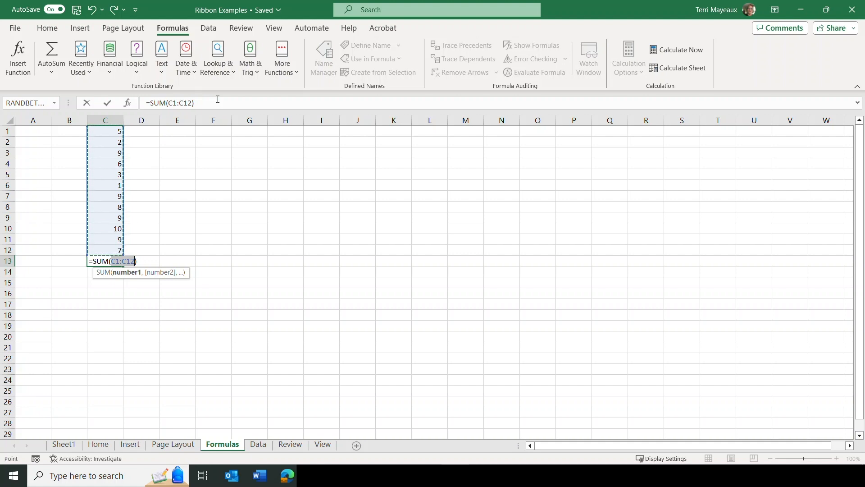
pyautogui.press('Return')
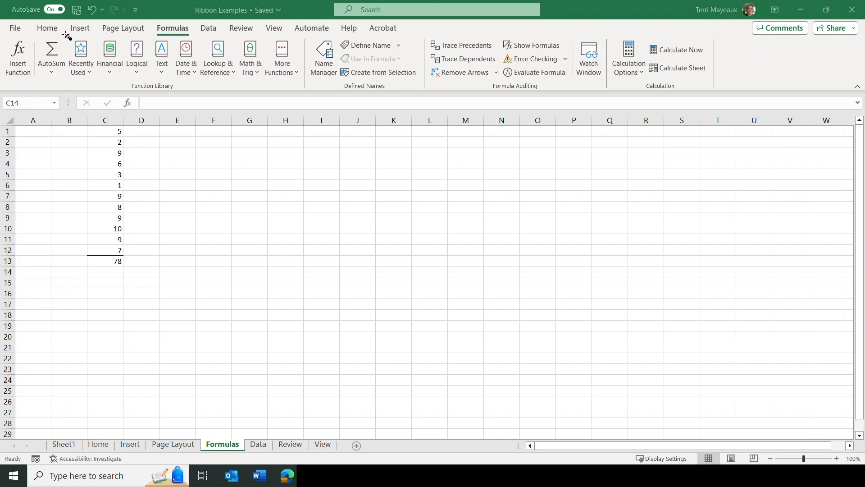
pyautogui.moveTo(67, 35)
pyautogui.mouseDown()
pyautogui.moveTo(73, 82)
pyautogui.moveTo(89, 95)
pyautogui.moveTo(307, 97)
pyautogui.mouseUp()
pyautogui.moveTo(424, 34)
pyautogui.mouseDown()
pyautogui.moveTo(446, 74)
pyautogui.moveTo(504, 69)
pyautogui.mouseUp()
pyautogui.moveTo(609, 32)
pyautogui.mouseDown()
pyautogui.moveTo(621, 87)
pyautogui.moveTo(720, 95)
pyautogui.mouseUp()
pyautogui.click(642, 72)
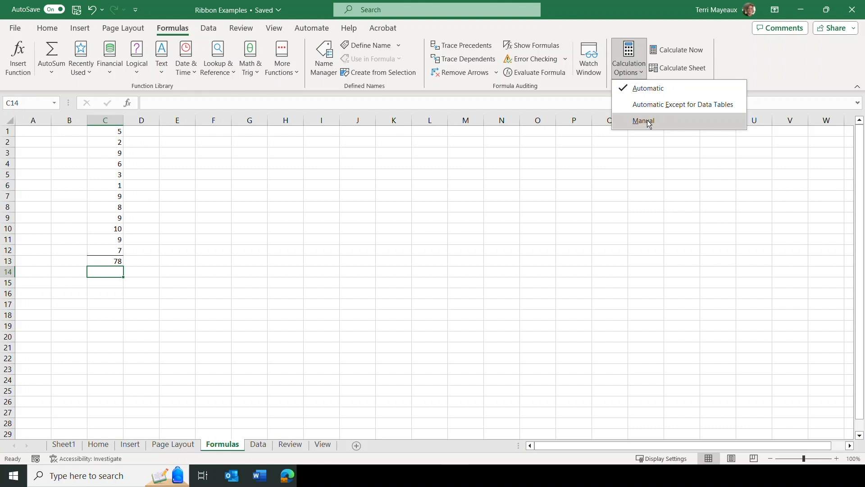
pyautogui.click(712, 51)
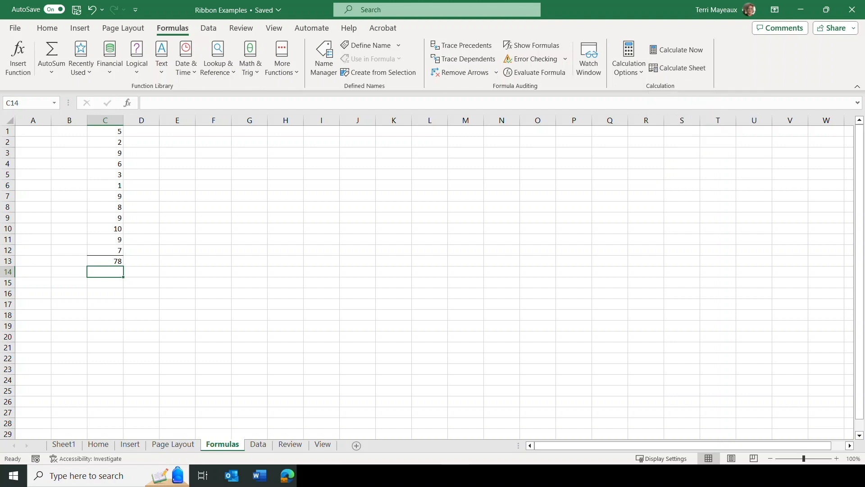
# - On the Data sheet, convert AAPL in cell A1 to the Stocks data type, choosing Apple Inc. on the Nasdaq Stock Market
pyautogui.click(205, 31)
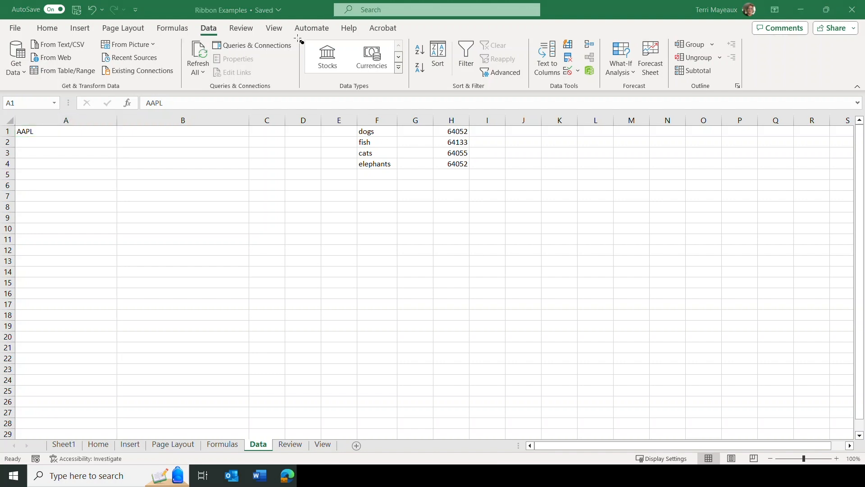
pyautogui.moveTo(299, 36)
pyautogui.mouseDown()
pyautogui.moveTo(312, 85)
pyautogui.moveTo(410, 95)
pyautogui.mouseUp()
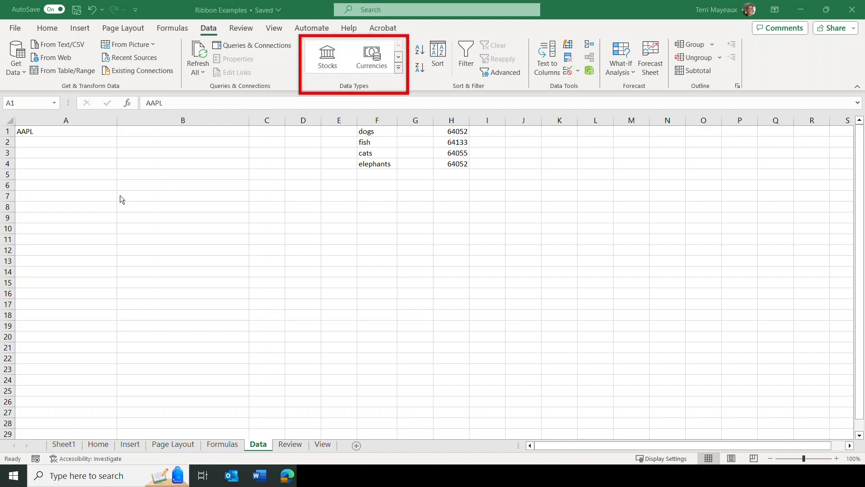
pyautogui.click(35, 132)
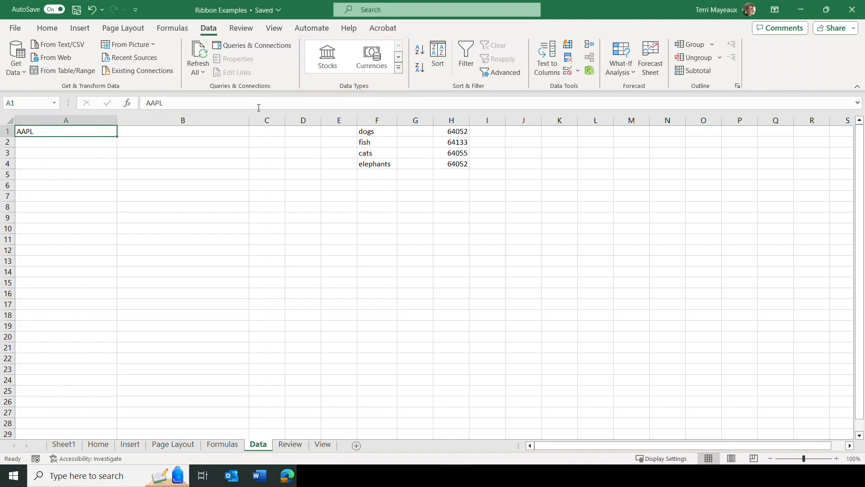
pyautogui.click(328, 60)
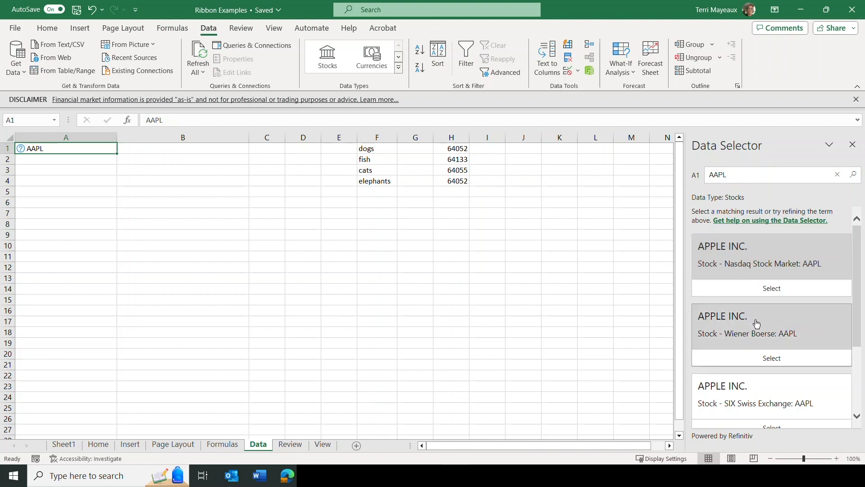
pyautogui.click(777, 292)
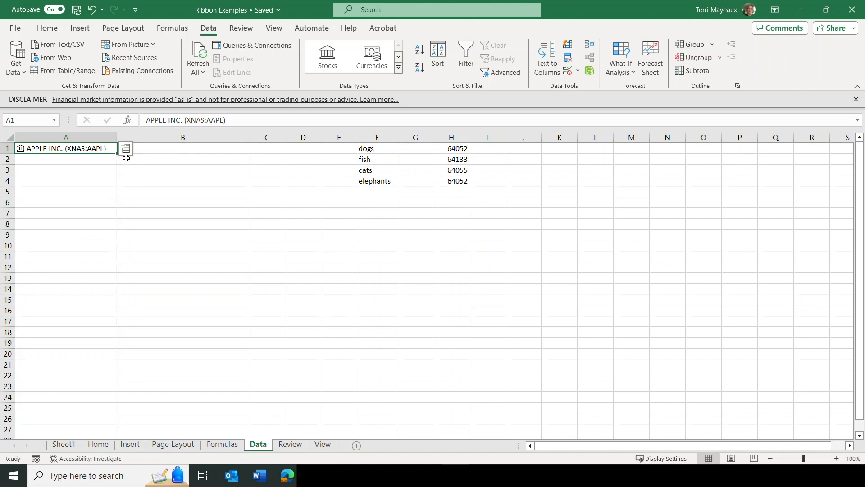
# - Extract the Previous close field of the Apple stock in A1 into cell B1
pyautogui.click(126, 149)
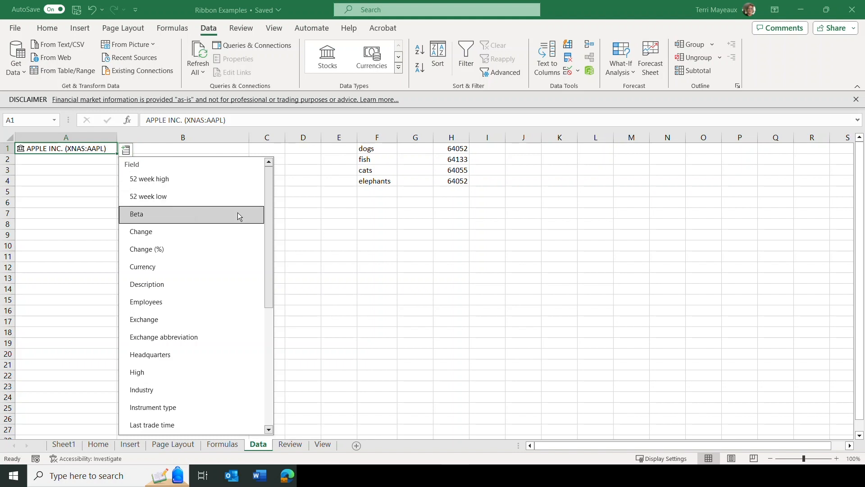
pyautogui.moveTo(266, 198); pyautogui.dragTo(263, 336)
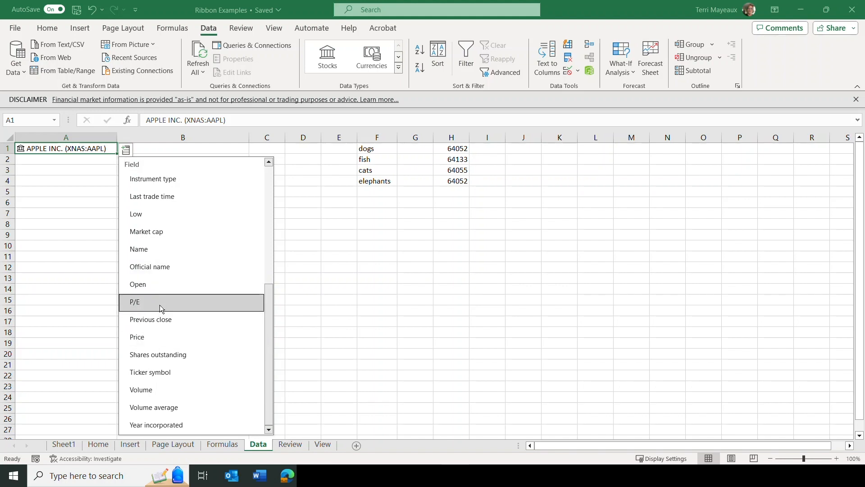
pyautogui.click(157, 319)
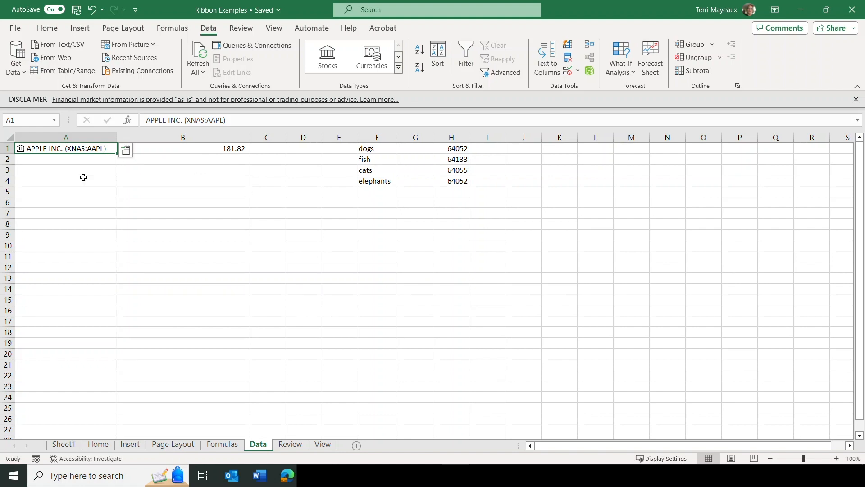
# - Enter "Kansas City MO" in cell A3
pyautogui.click(60, 172)
pyautogui.write('K')
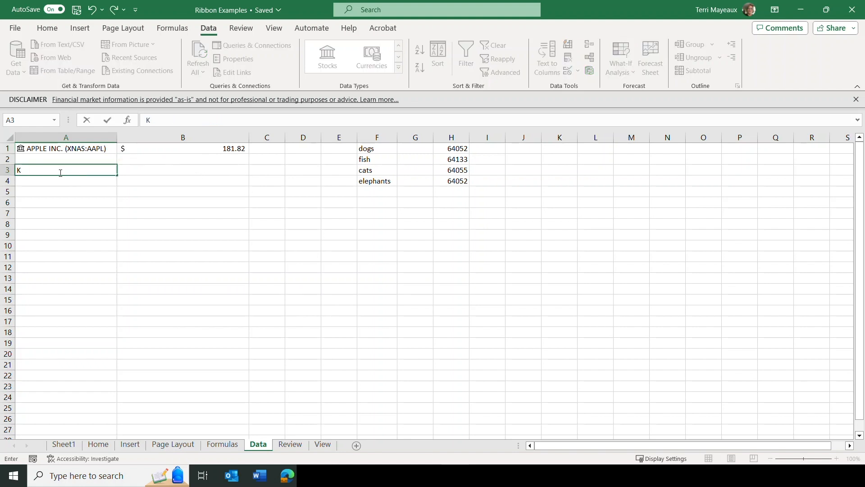
pyautogui.write('ansas City MO')
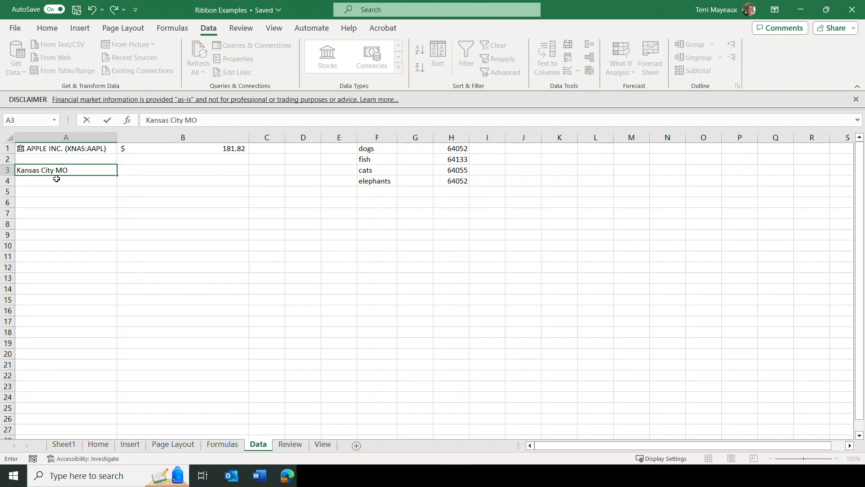
pyautogui.click(133, 169)
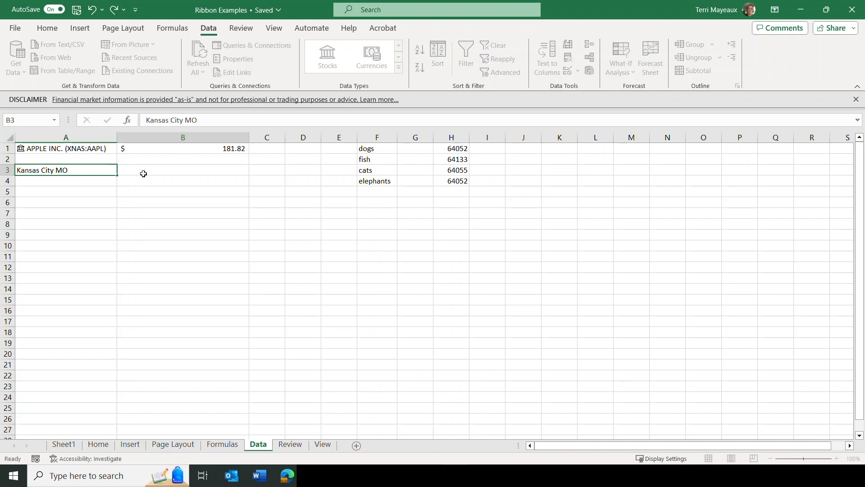
# - Convert cell A3 to the Geography data type, choosing Kansas City, Missouri in Jackson County as the match
pyautogui.click(94, 172)
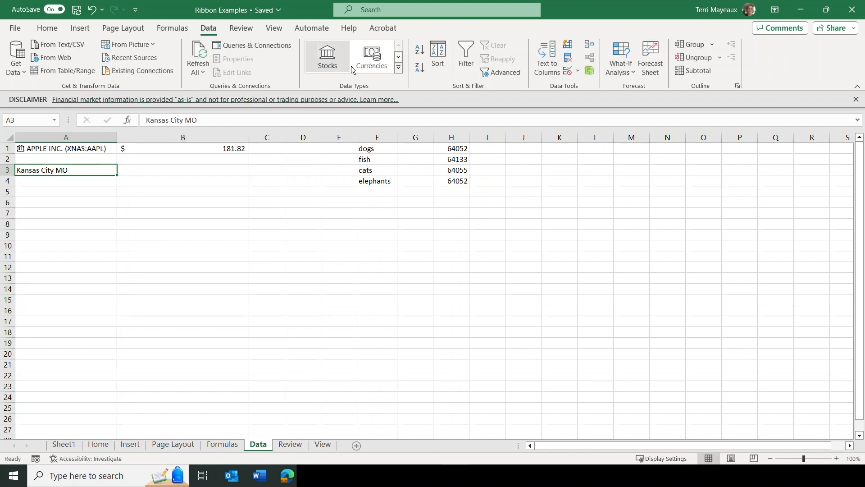
pyautogui.click(399, 68)
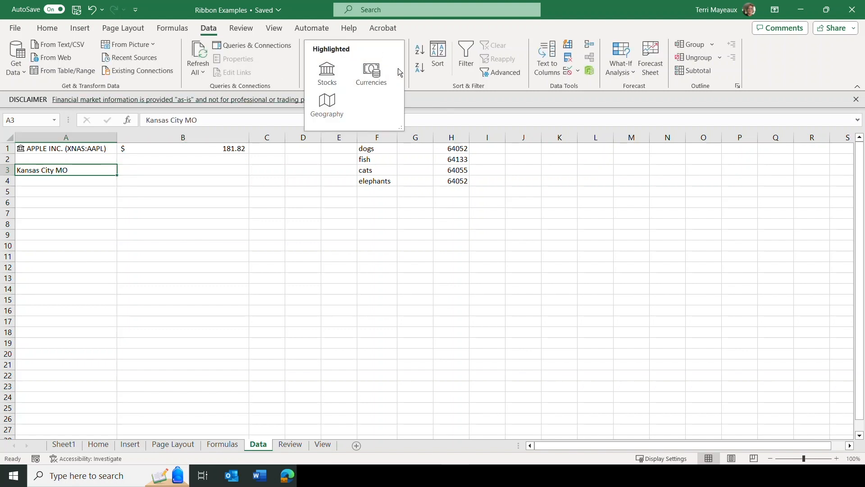
pyautogui.click(331, 101)
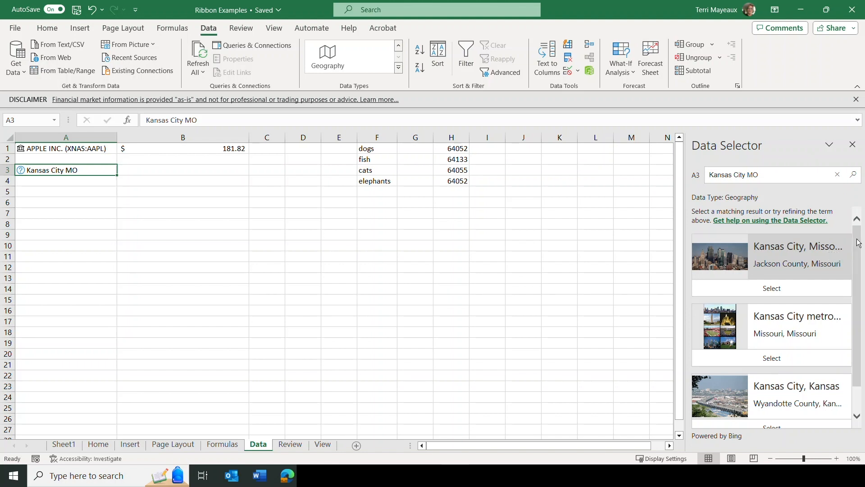
pyautogui.scroll(-1, 856, 262)
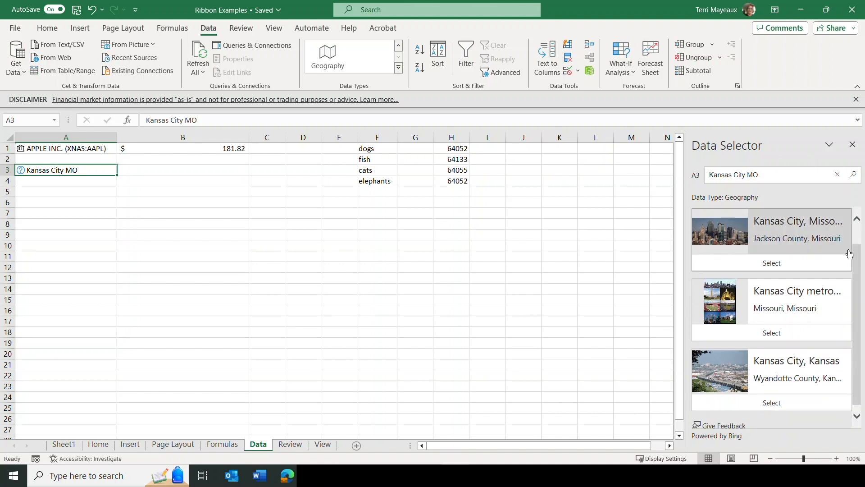
pyautogui.click(788, 236)
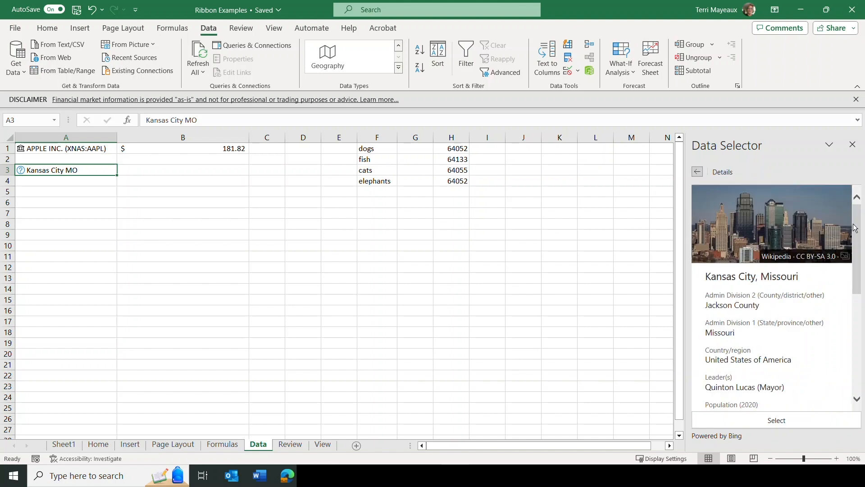
pyautogui.moveTo(856, 230); pyautogui.dragTo(856, 242)
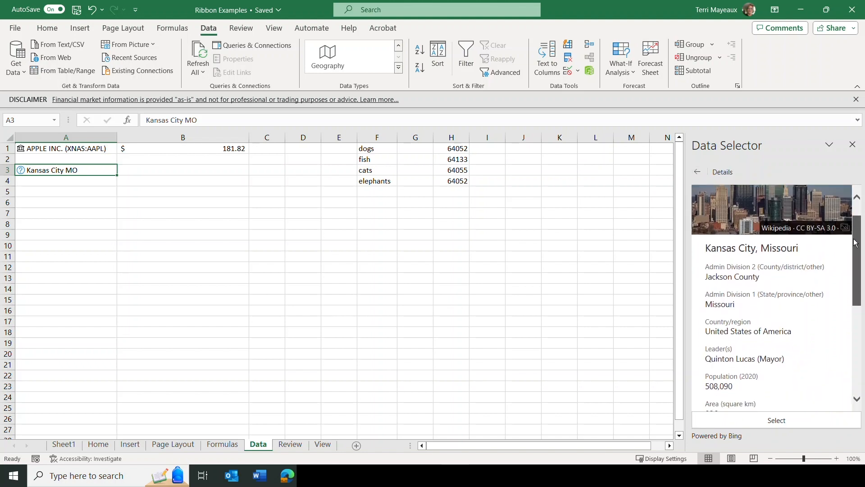
pyautogui.click(778, 419)
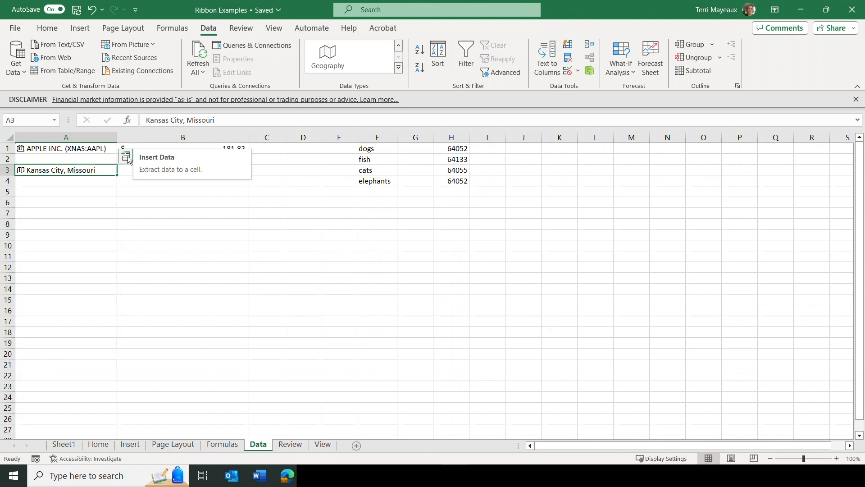
# - Extract the Area field of Kansas City, Missouri in A3 into cell B3
pyautogui.click(128, 158)
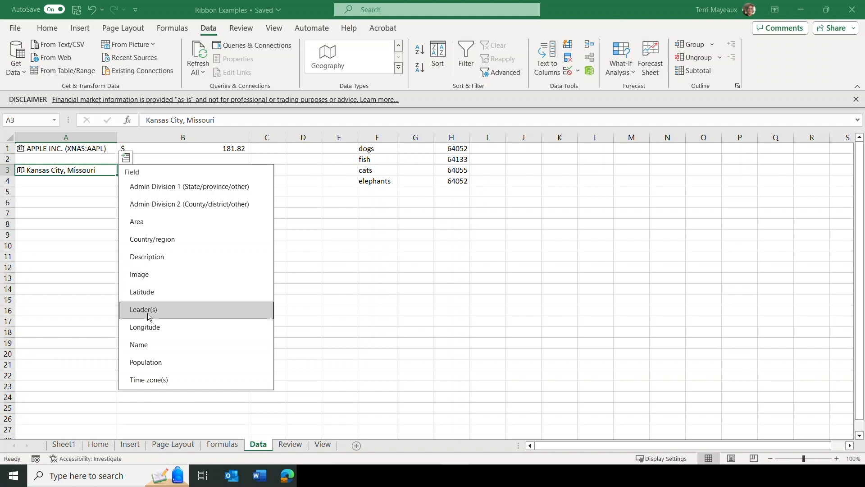
pyautogui.click(140, 222)
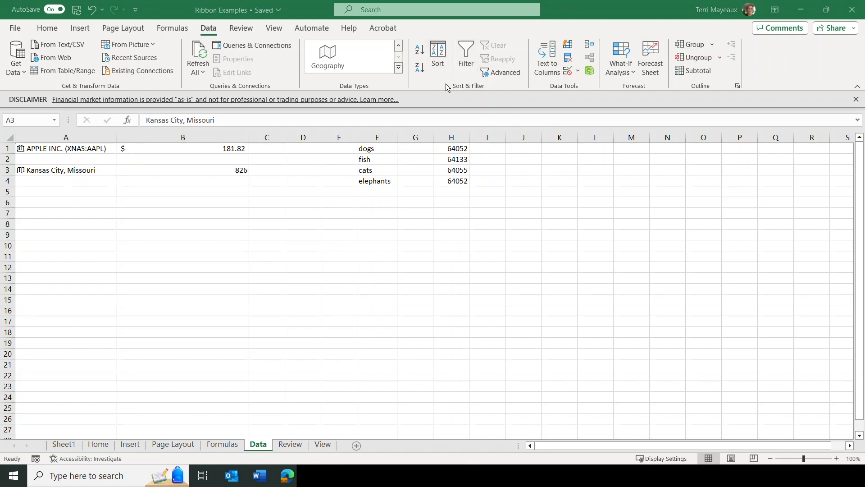
# - Sort the animal names in column F from A to Z
pyautogui.moveTo(409, 30)
pyautogui.mouseDown()
pyautogui.moveTo(421, 87)
pyautogui.moveTo(514, 86)
pyautogui.moveTo(533, 97)
pyautogui.mouseUp()
pyautogui.click(384, 161)
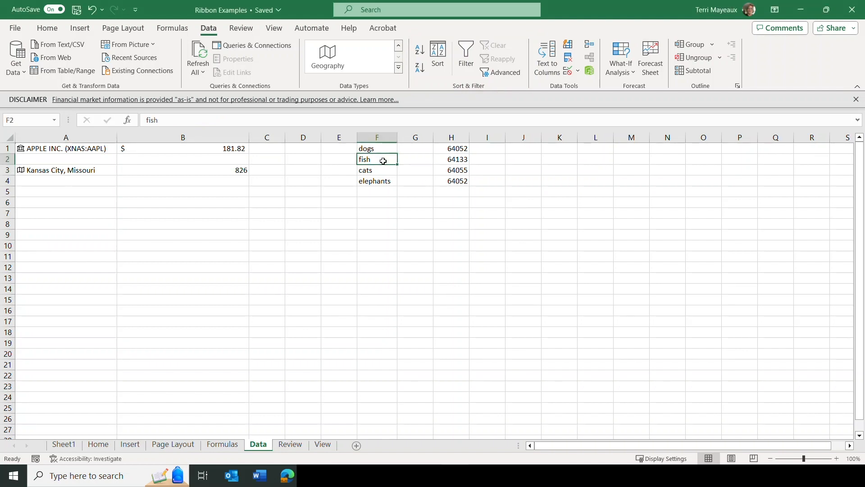
pyautogui.click(419, 51)
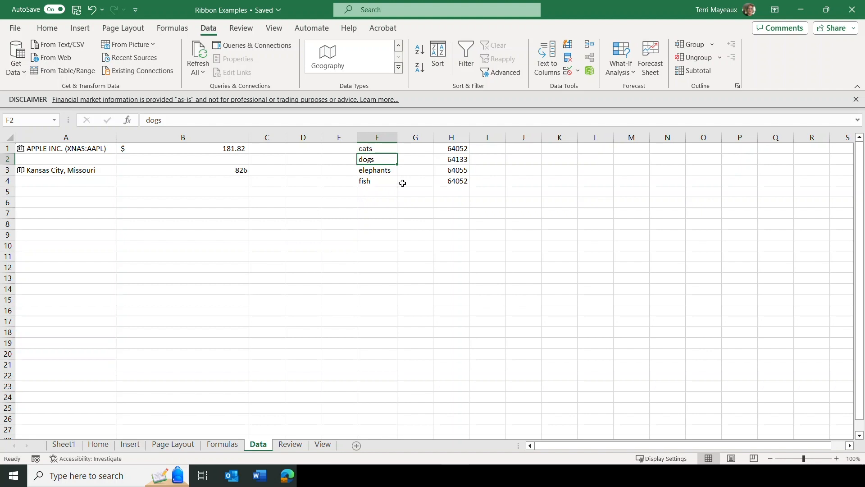
# - Turn on filtering for the numbers in column H and show only 64133
pyautogui.click(454, 160)
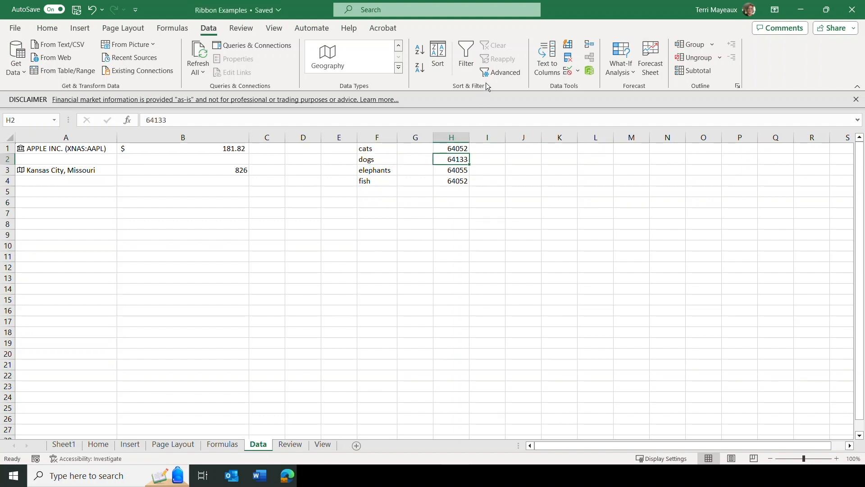
pyautogui.click(471, 53)
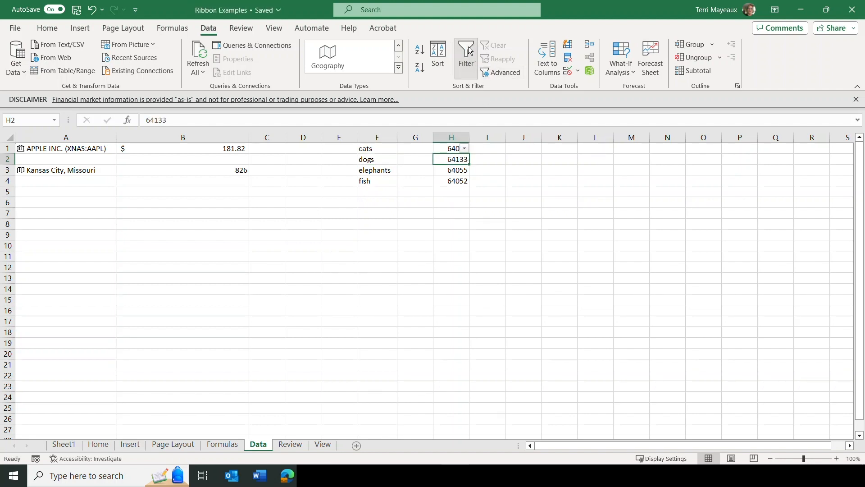
pyautogui.click(464, 150)
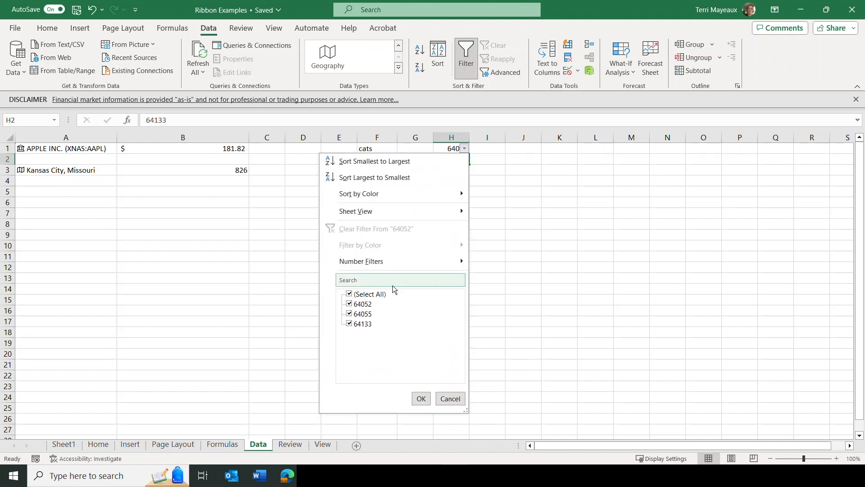
pyautogui.press('Return')
# - Select all values again in the column H filter
pyautogui.click(465, 149)
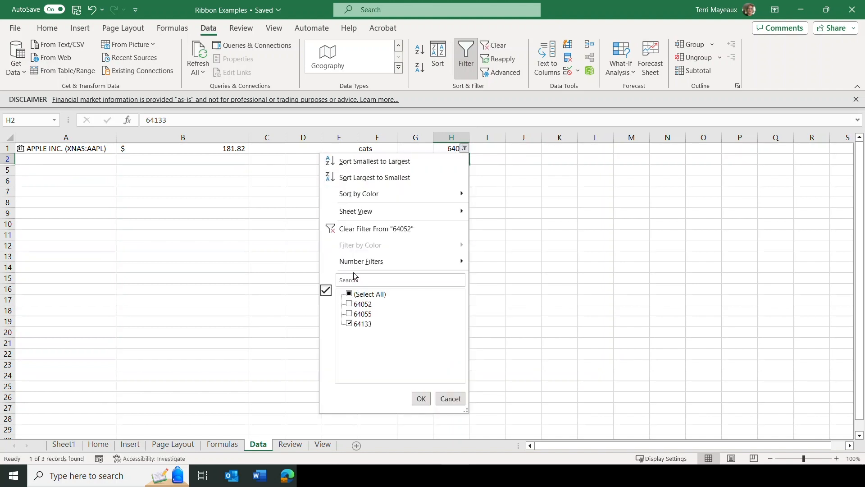
pyautogui.click(350, 294)
pyautogui.click(421, 398)
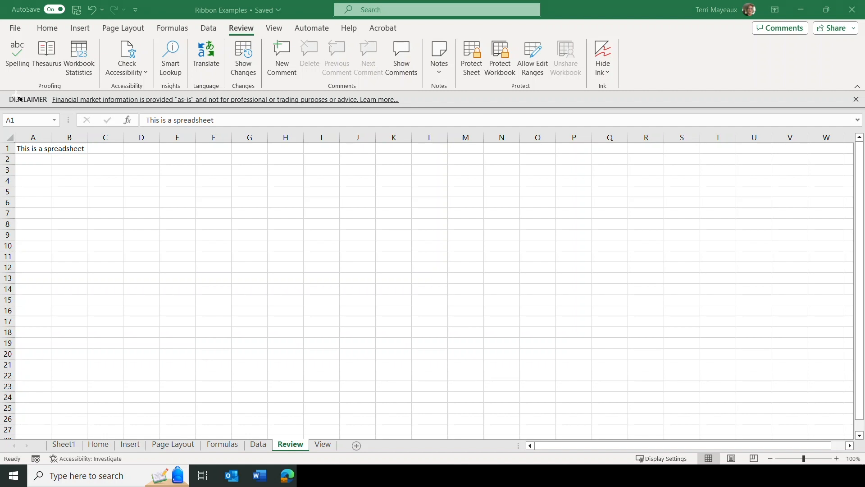
pyautogui.moveTo(3, 38)
pyautogui.mouseDown()
pyautogui.moveTo(27, 83)
pyautogui.moveTo(104, 95)
pyautogui.mouseUp()
pyautogui.moveTo(261, 36); pyautogui.dragTo(427, 96)
pyautogui.moveTo(455, 31)
pyautogui.mouseDown()
pyautogui.moveTo(466, 80)
pyautogui.moveTo(485, 92)
pyautogui.moveTo(590, 96)
pyautogui.mouseUp()
# - On the View sheet, switch to Page Break Preview and extend the print area through column G and row 20
pyautogui.click(267, 31)
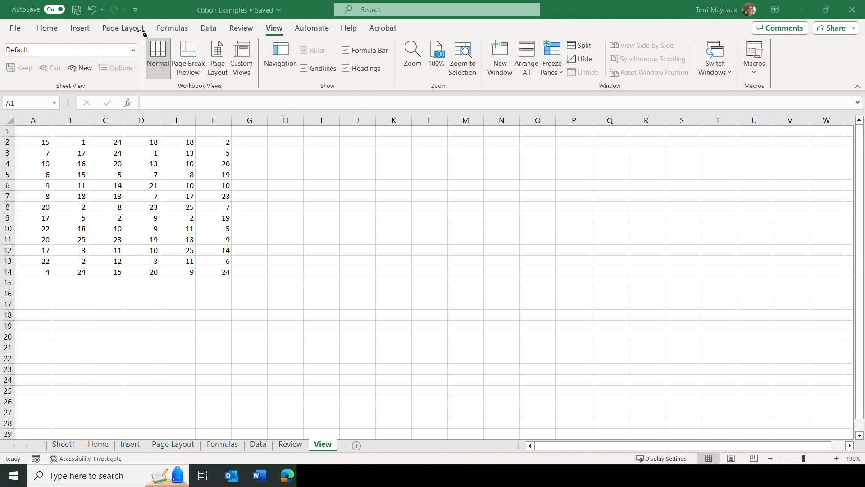
pyautogui.moveTo(144, 29)
pyautogui.mouseDown()
pyautogui.moveTo(155, 88)
pyautogui.moveTo(400, 93)
pyautogui.mouseUp()
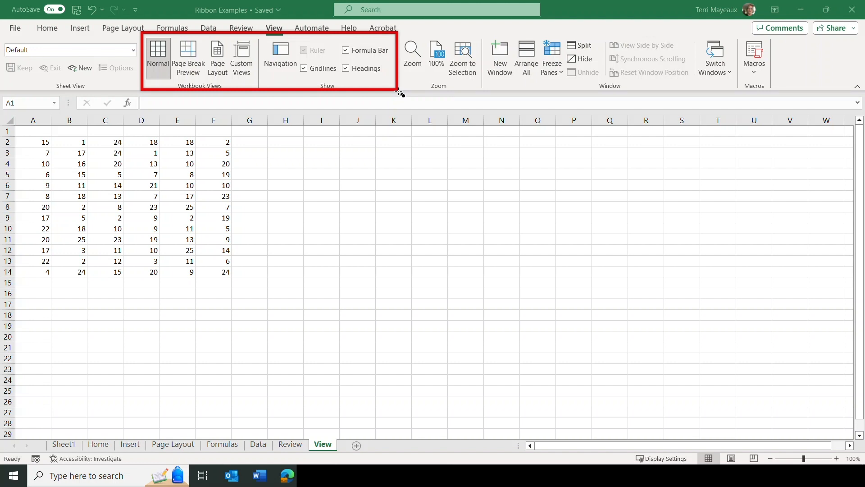
pyautogui.moveTo(401, 94); pyautogui.dragTo(487, 95)
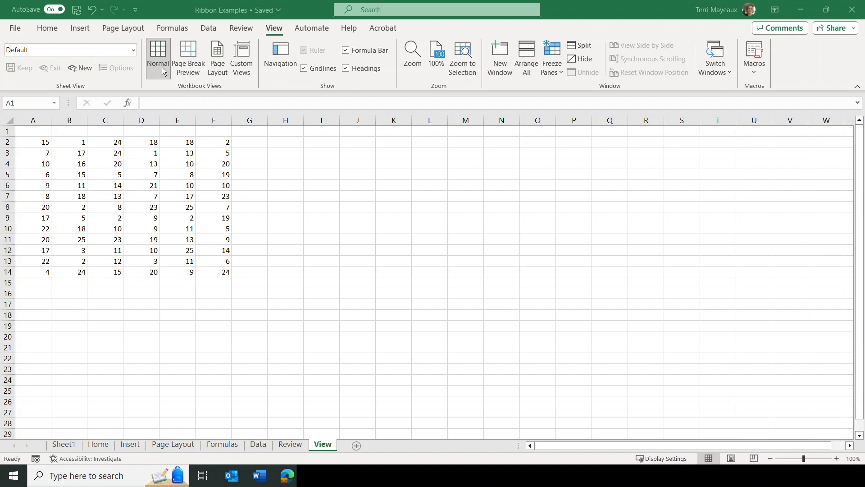
pyautogui.click(189, 57)
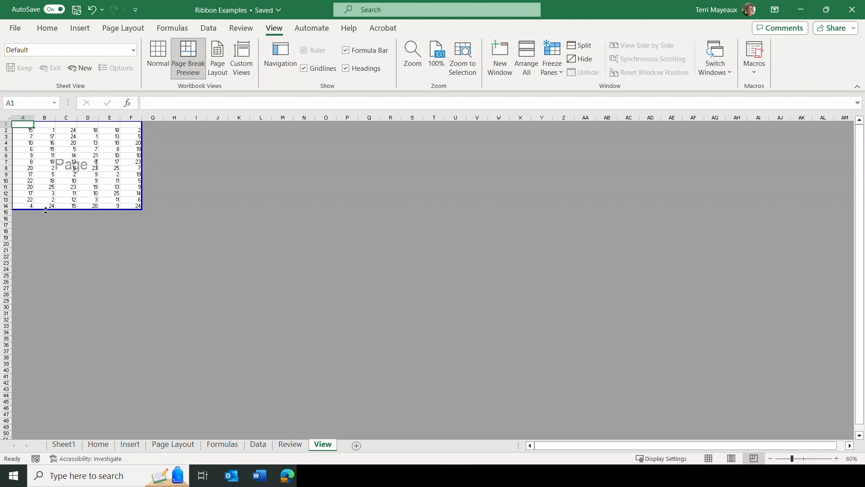
pyautogui.moveTo(47, 209); pyautogui.dragTo(47, 247)
pyautogui.moveTo(141, 171); pyautogui.dragTo(164, 172)
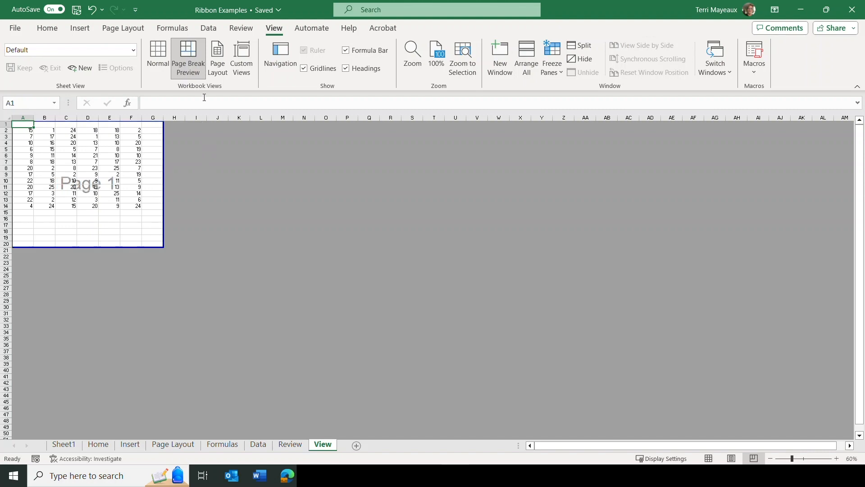
# - Show the View sheet in Page Layout view and look over its pages
pyautogui.click(221, 58)
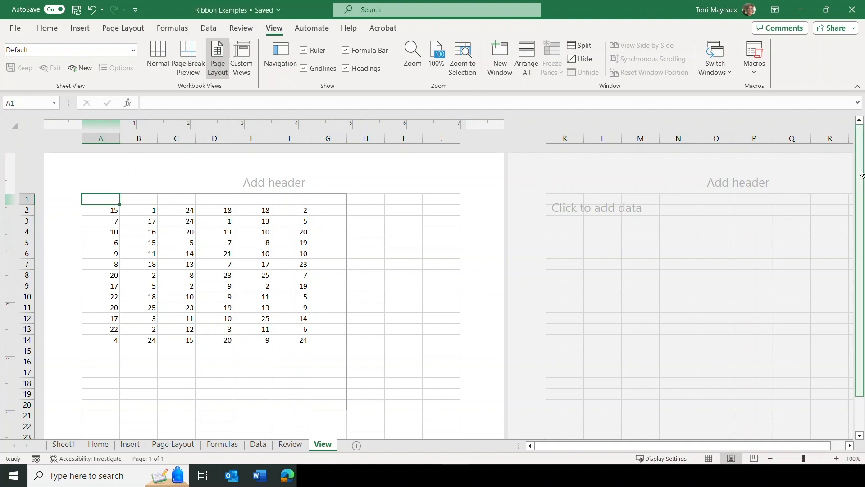
pyautogui.moveTo(860, 174); pyautogui.dragTo(863, 213)
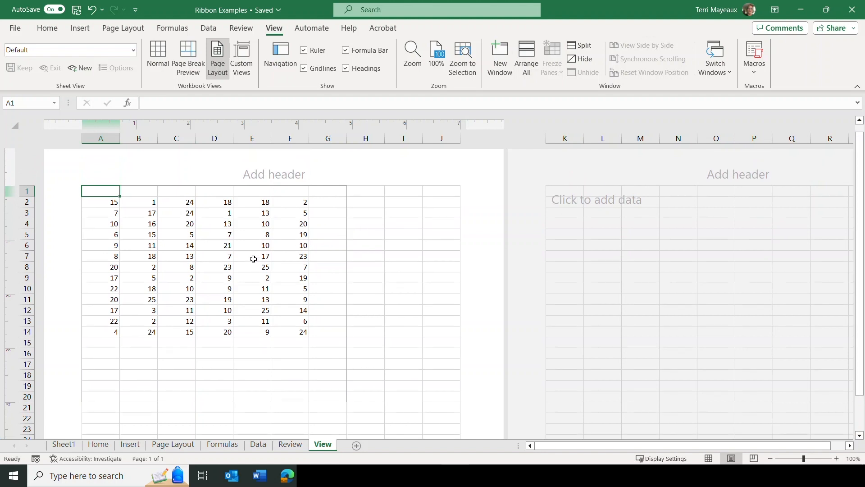
# - Hide and restore the gridlines, the formula bar and the row and column headings, one after another
pyautogui.click(305, 69)
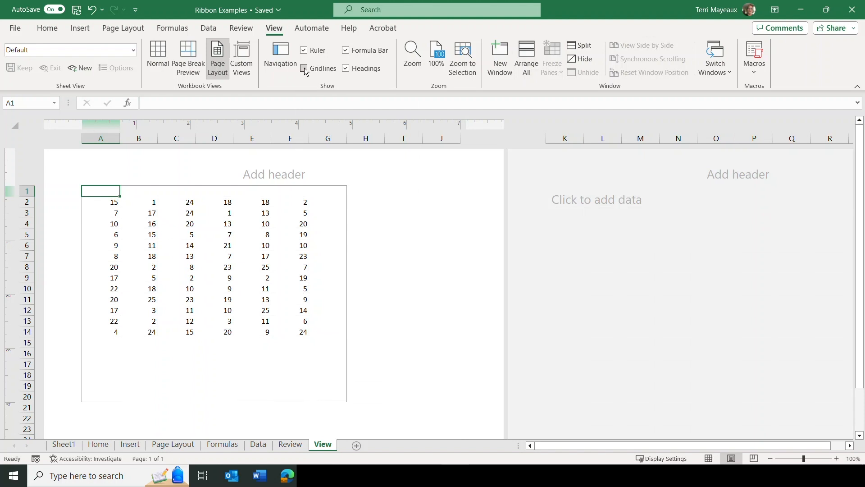
pyautogui.click(305, 69)
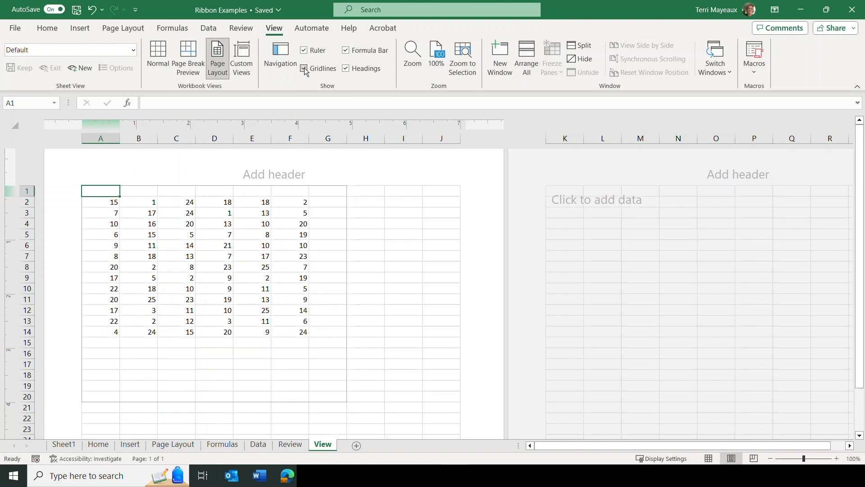
pyautogui.click(346, 50)
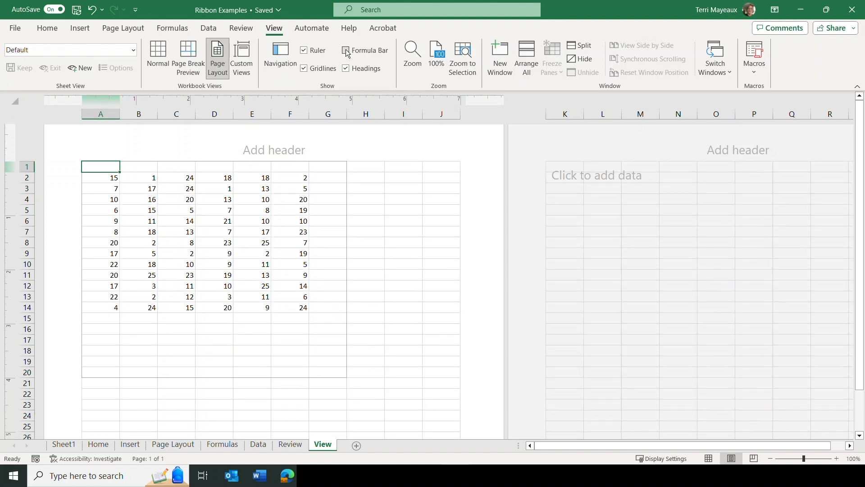
pyautogui.click(345, 50)
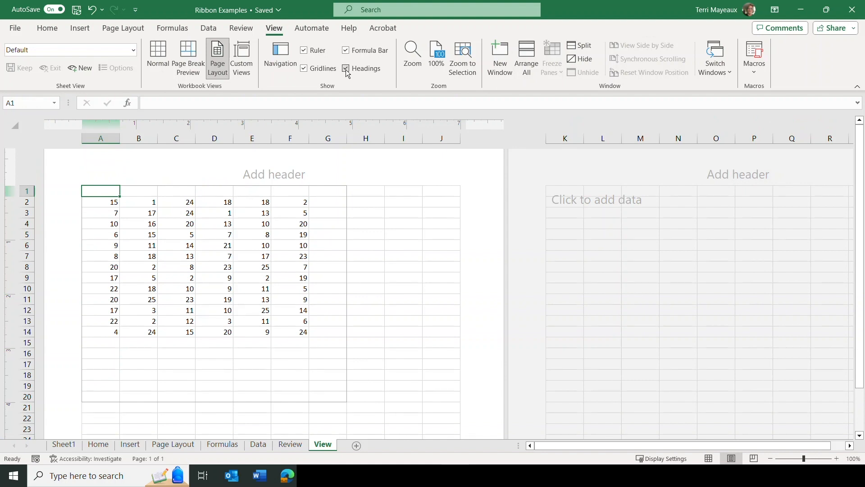
pyautogui.click(345, 69)
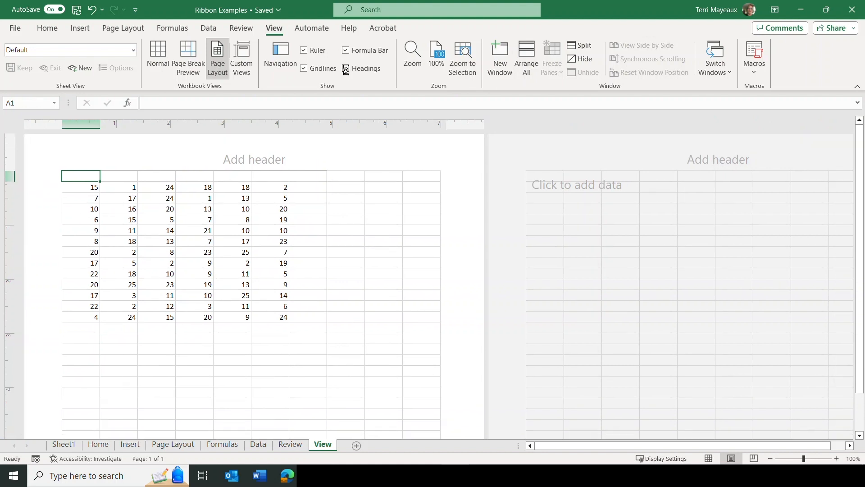
pyautogui.click(345, 69)
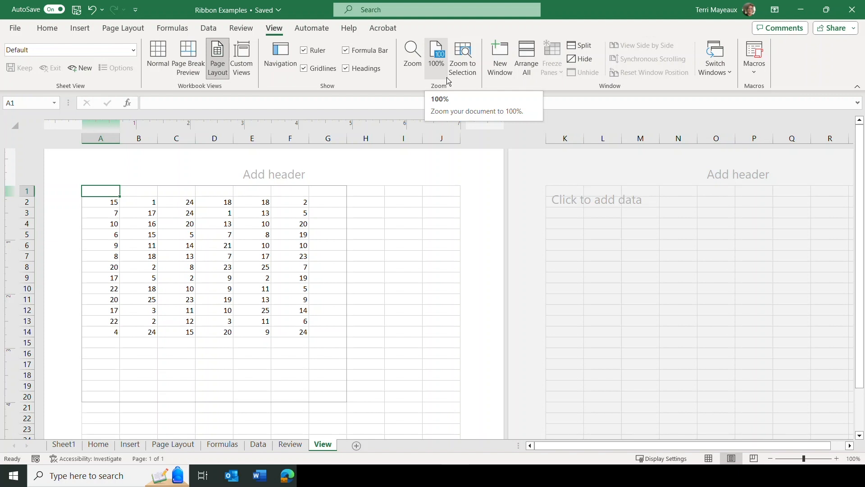
# - Open the Excel video training in Help and look over its topics
pyautogui.click(349, 30)
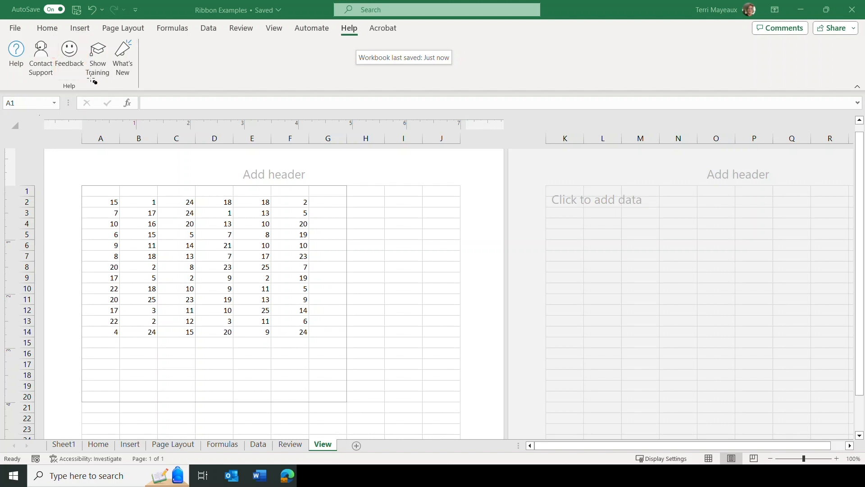
pyautogui.click(101, 55)
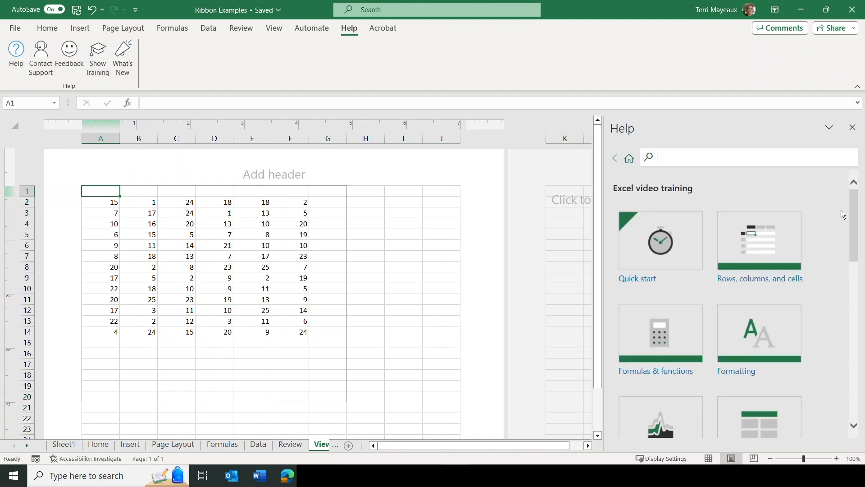
pyautogui.moveTo(851, 211)
pyautogui.mouseDown()
pyautogui.moveTo(851, 235)
pyautogui.moveTo(850, 205)
pyautogui.mouseUp()
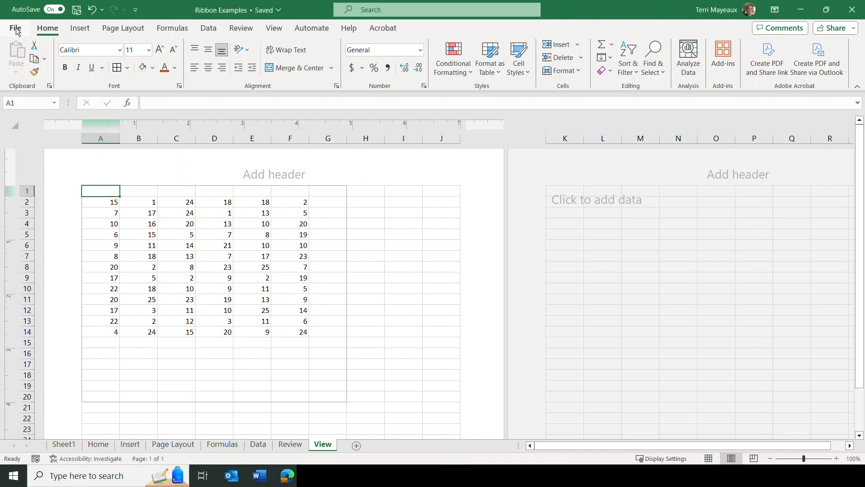
# - Open the File backstage view and look over its commands for saving, printing and closing the workbook
pyautogui.click(17, 29)
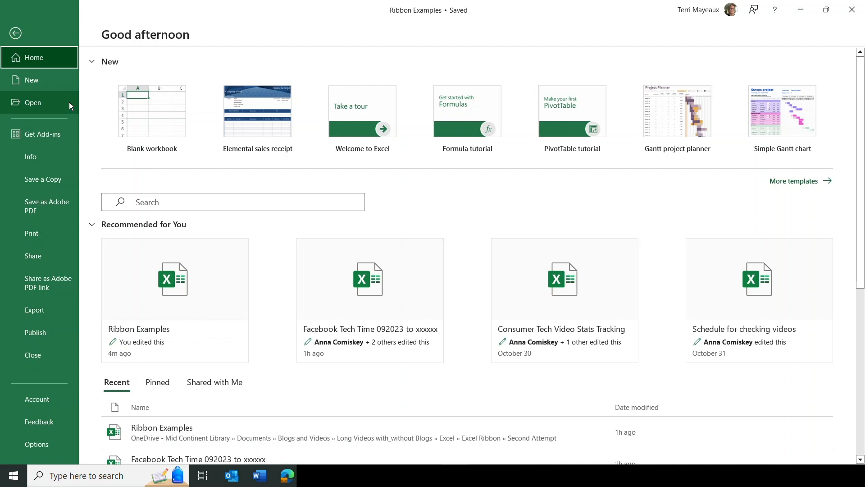
pyautogui.moveTo(3, 48)
pyautogui.mouseDown()
pyautogui.moveTo(36, 73)
pyautogui.moveTo(80, 69)
pyautogui.mouseUp()
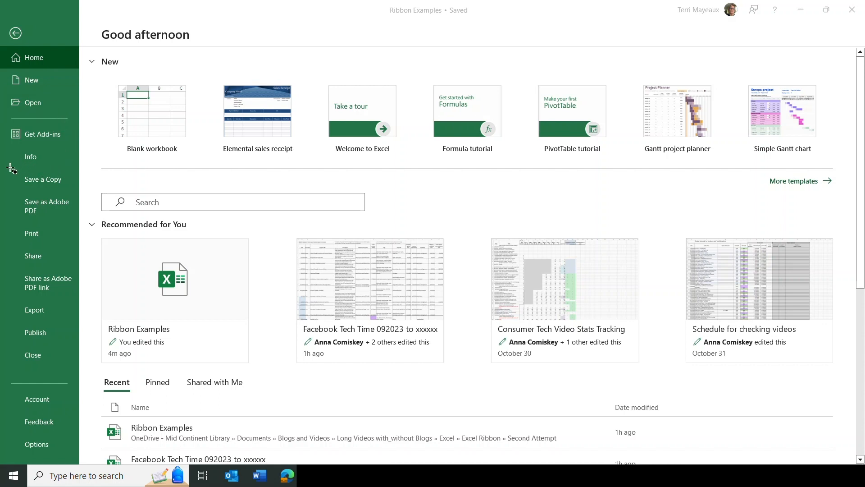
pyautogui.moveTo(4, 173)
pyautogui.mouseDown()
pyautogui.moveTo(19, 224)
pyautogui.moveTo(85, 228)
pyautogui.moveTo(78, 224)
pyautogui.mouseUp()
pyautogui.moveTo(2, 221)
pyautogui.mouseDown()
pyautogui.moveTo(29, 246)
pyautogui.moveTo(79, 246)
pyautogui.mouseUp()
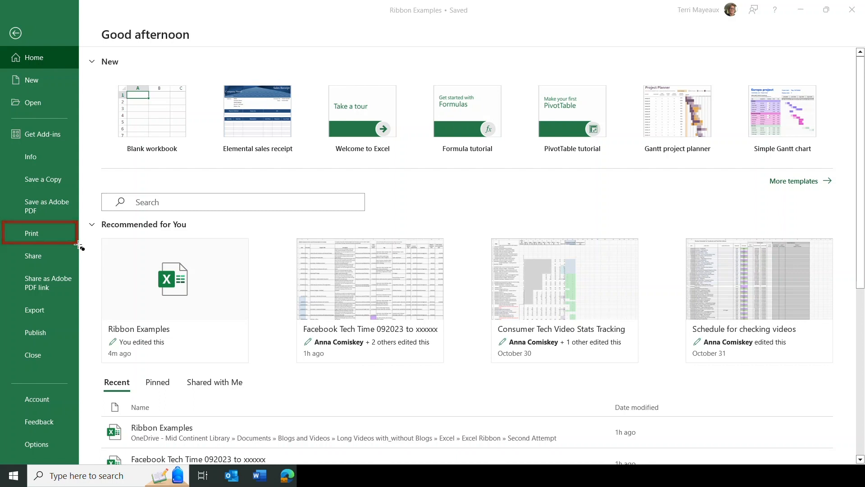
pyautogui.moveTo(3, 344)
pyautogui.mouseDown()
pyautogui.moveTo(16, 373)
pyautogui.moveTo(84, 365)
pyautogui.mouseUp()
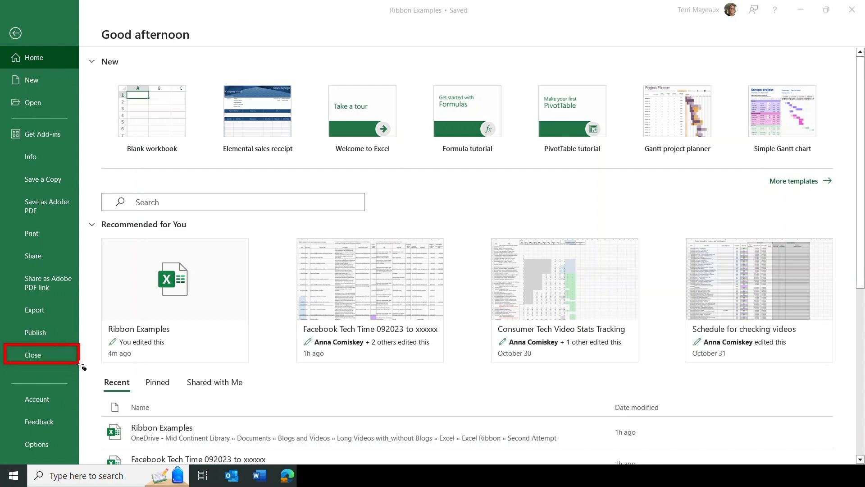